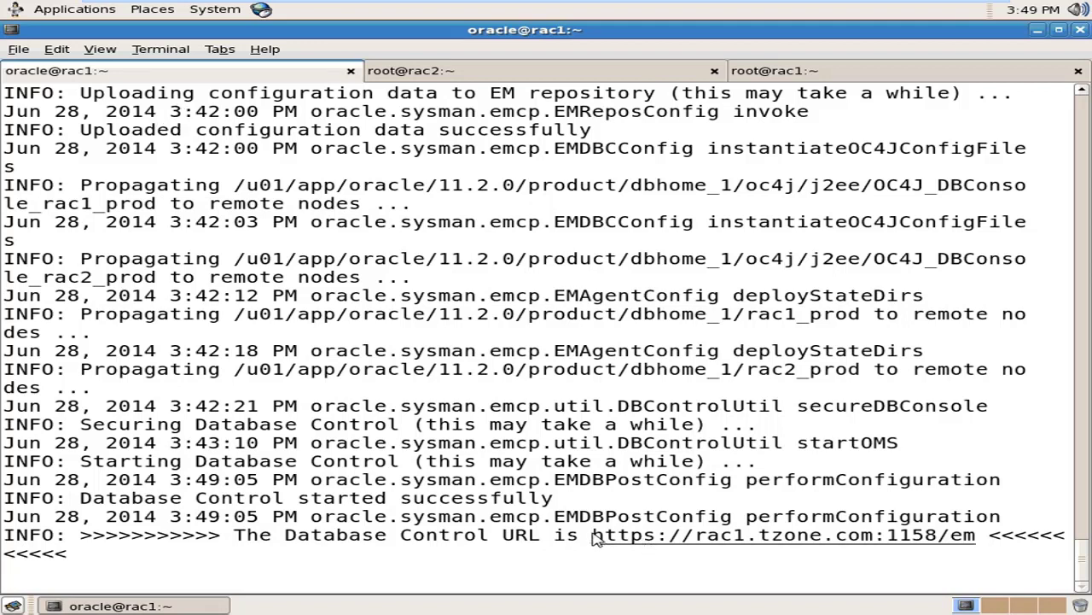
left_click_drag(595, 533, 970, 536)
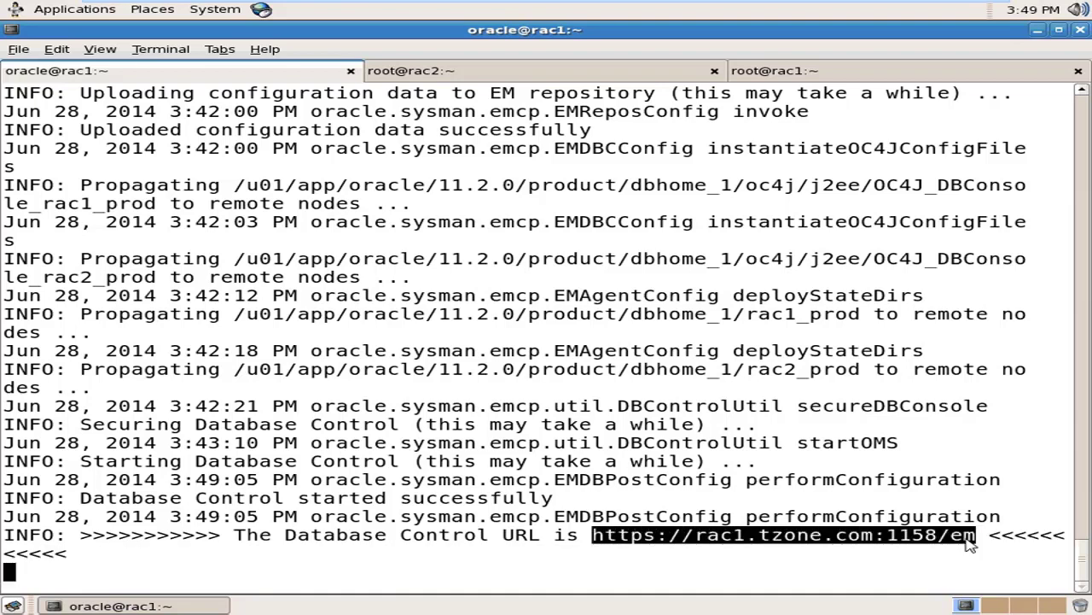
right_click(970, 537)
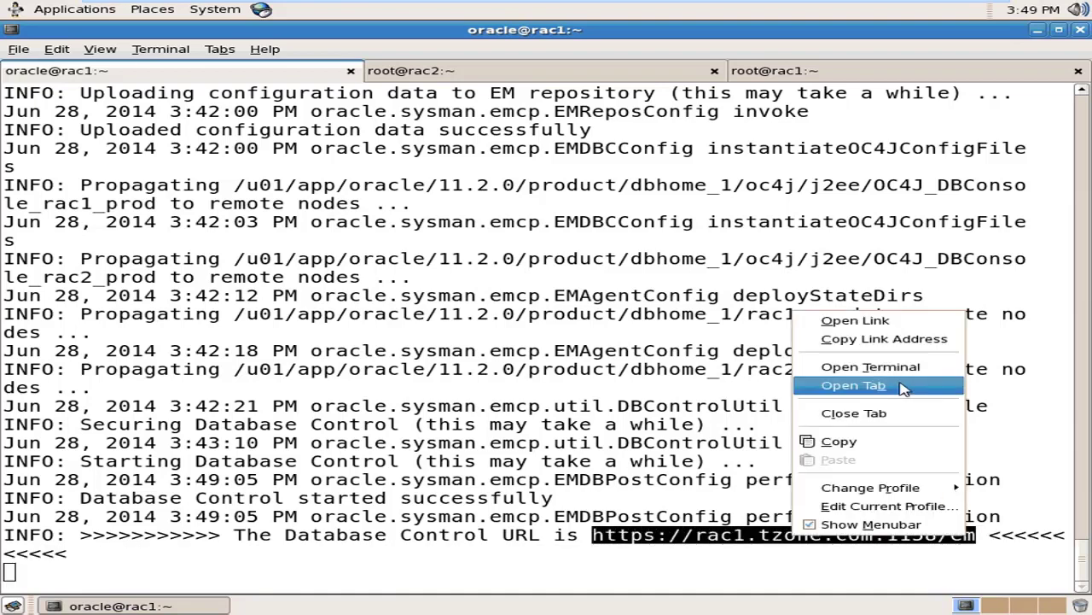
left_click(897, 326)
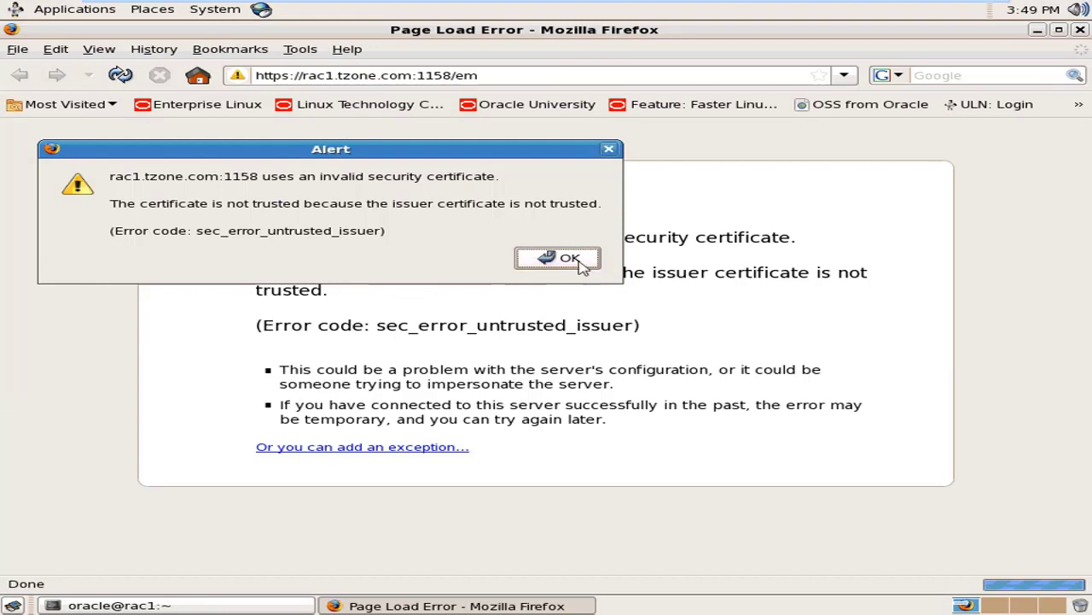
left_click(569, 258)
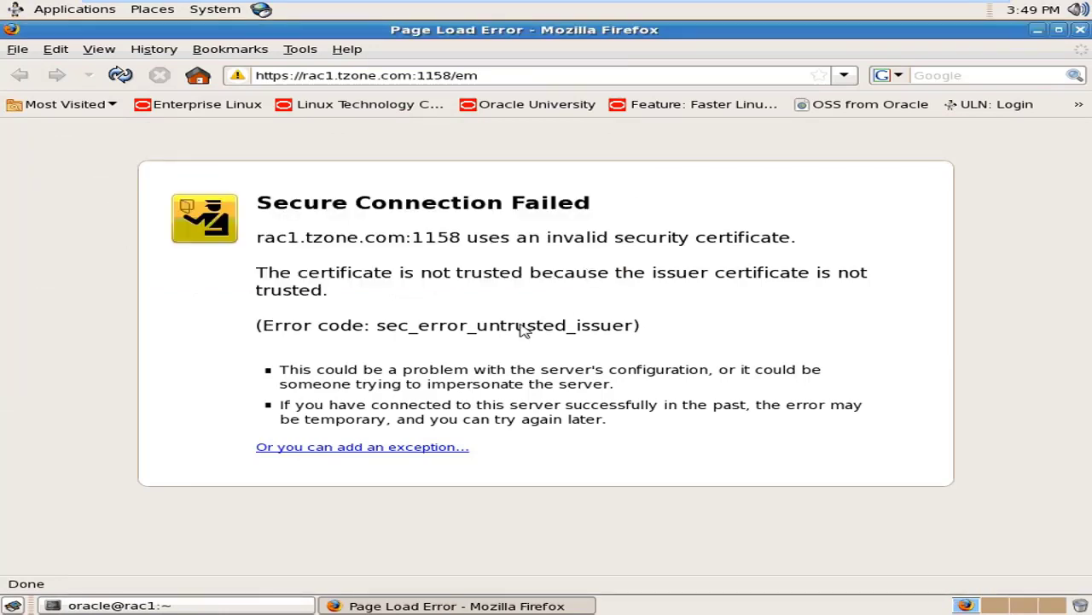
left_click(406, 452)
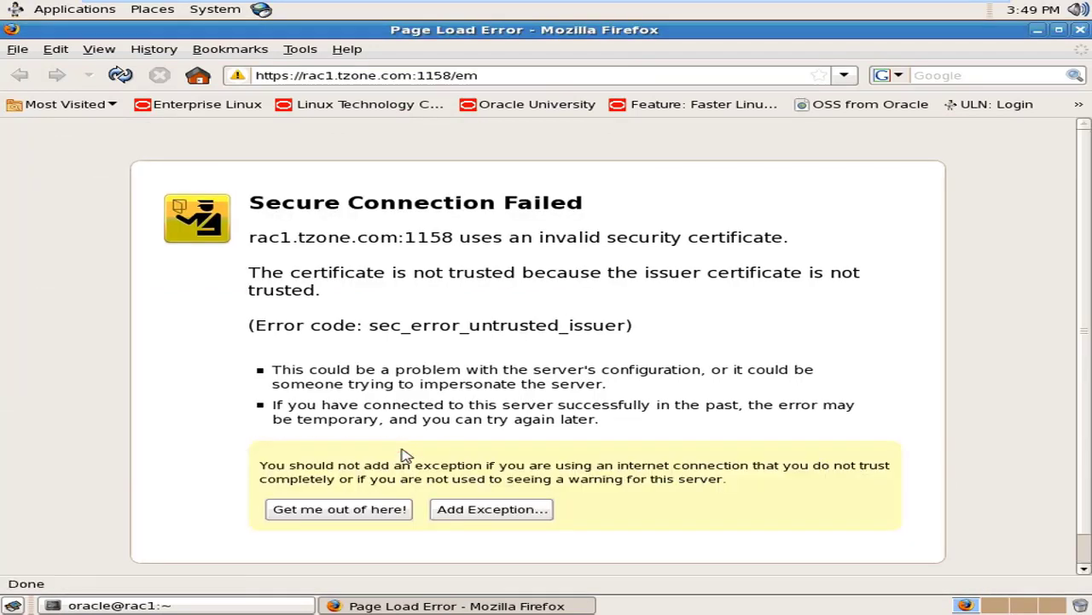
left_click(505, 509)
left_click(758, 215)
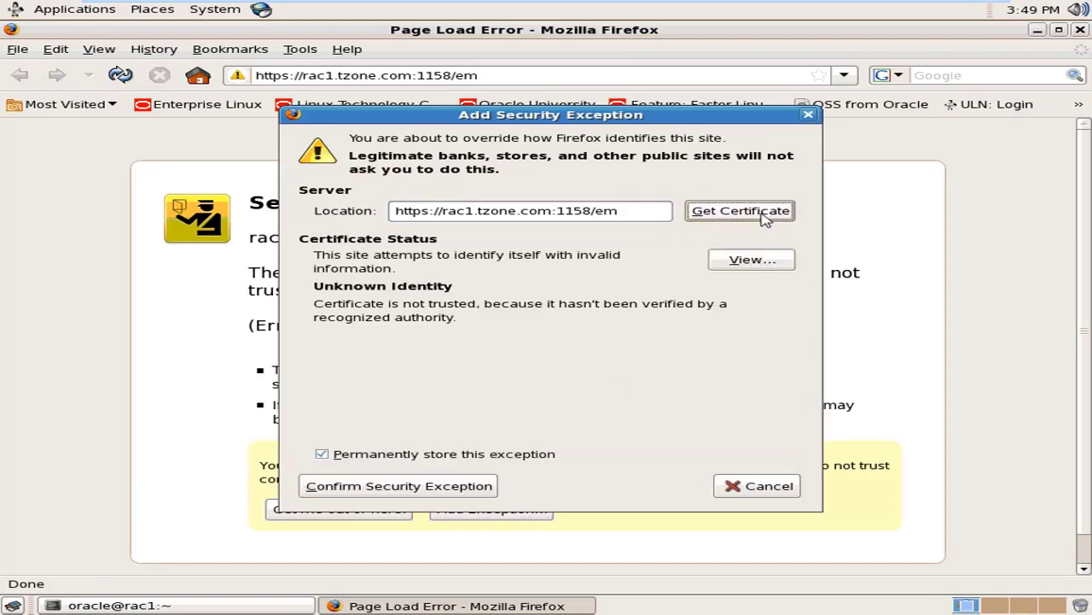
left_click(450, 488)
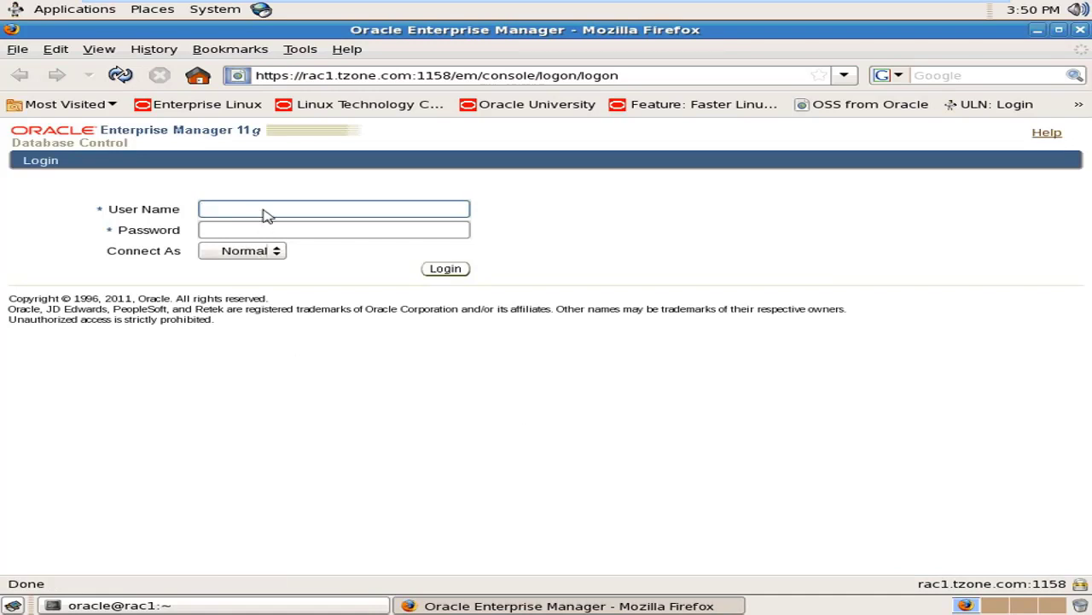
Step: Log in to Database Control as user sys with the account password, connecting as SYSDBA
type("sys")
key("Tab")
type("•••••••")
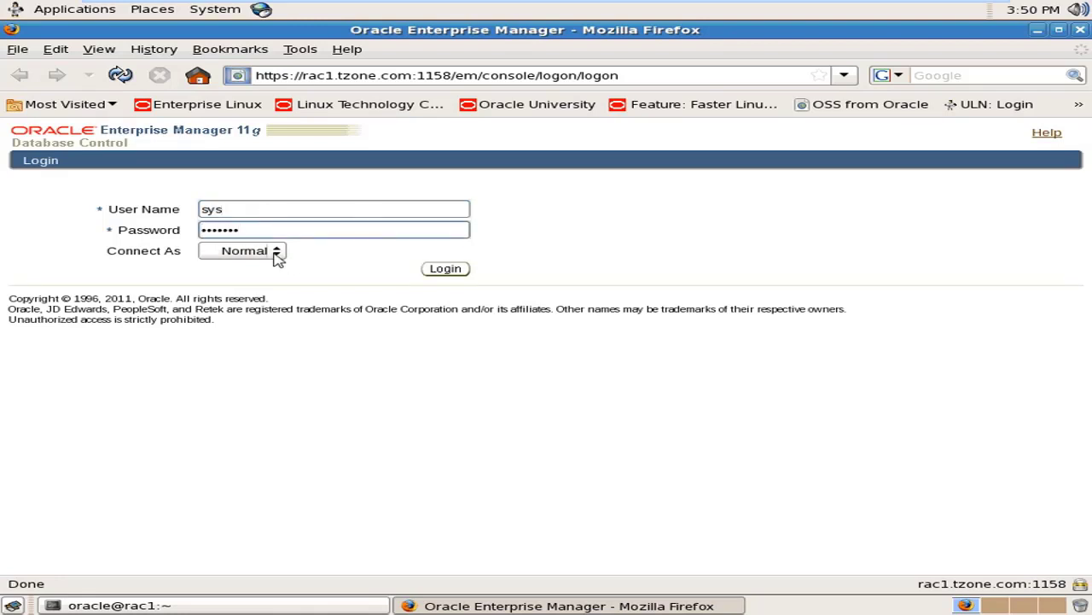
left_click(277, 252)
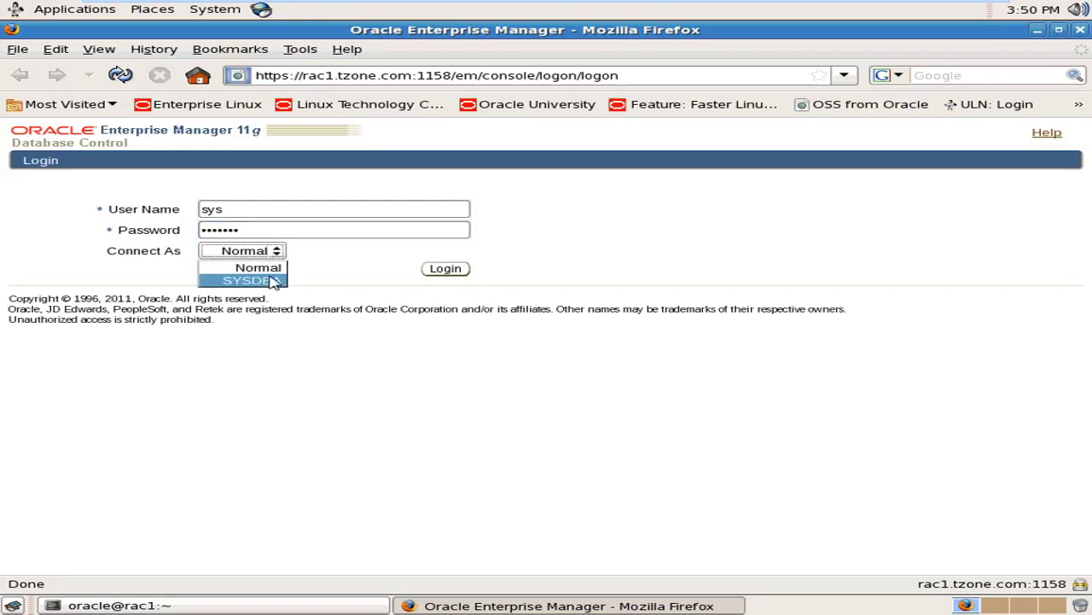
left_click(271, 282)
left_click(442, 269)
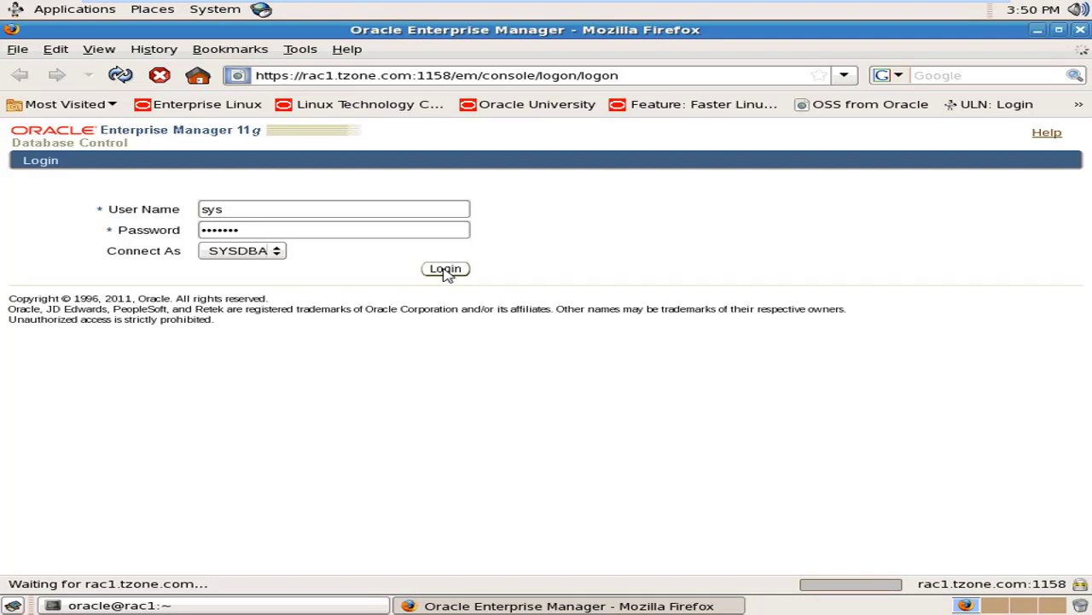
Step: Check the Windows host's CPU and memory performance in Task Manager and return to the RAC1 virtual machine
left_click(268, 606)
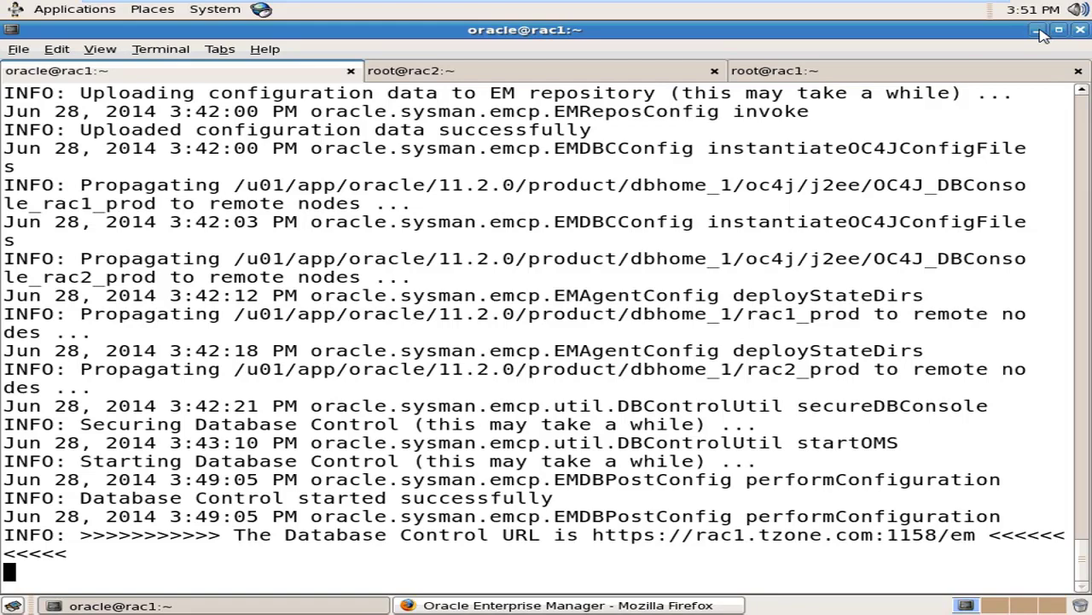
left_click(1038, 31)
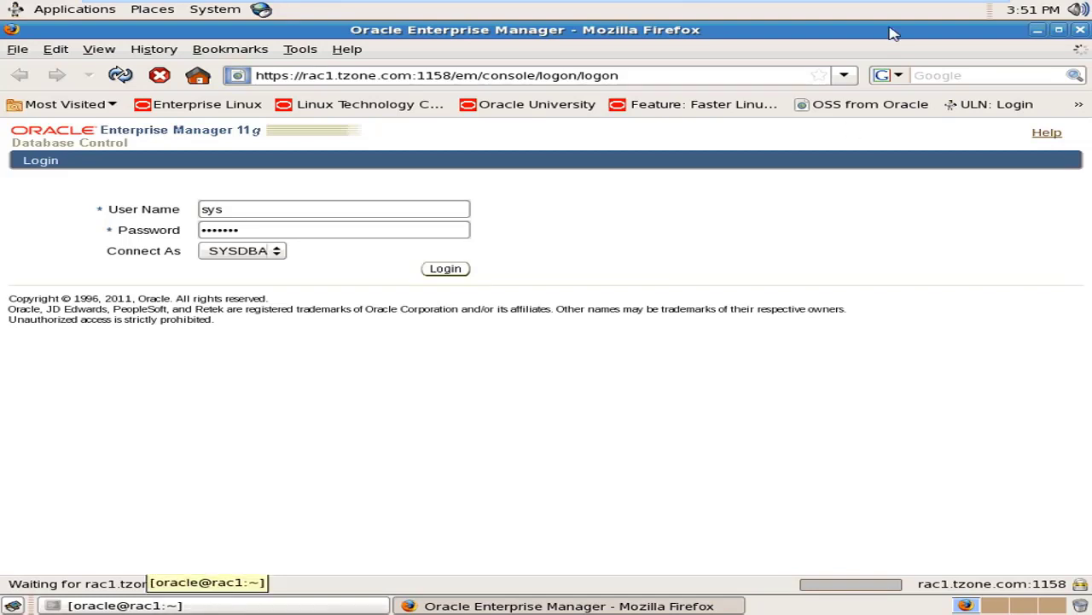
left_click(923, 9)
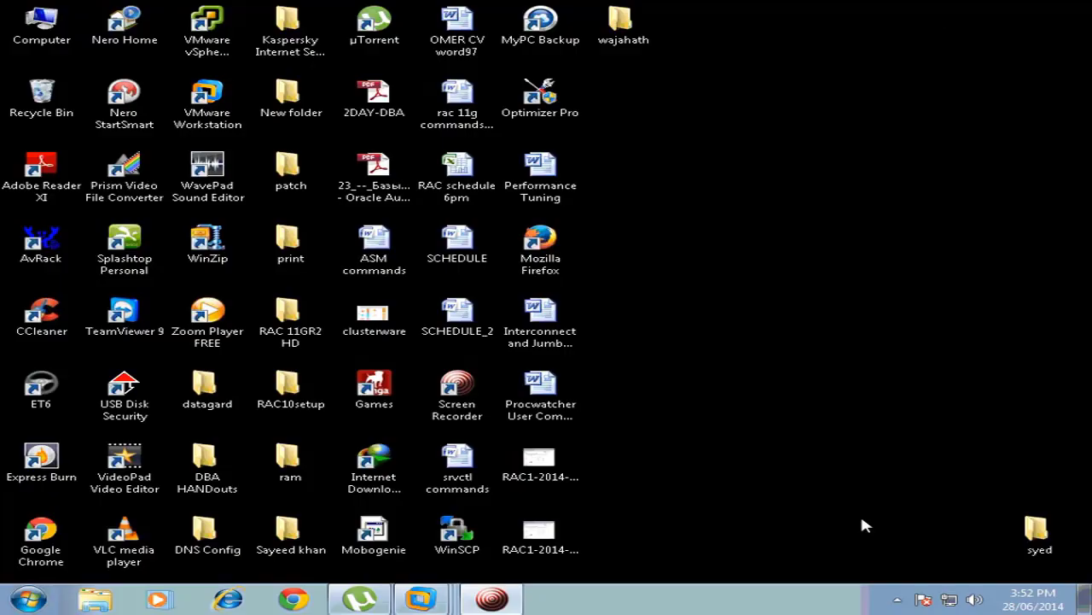
right_click(807, 601)
left_click(850, 544)
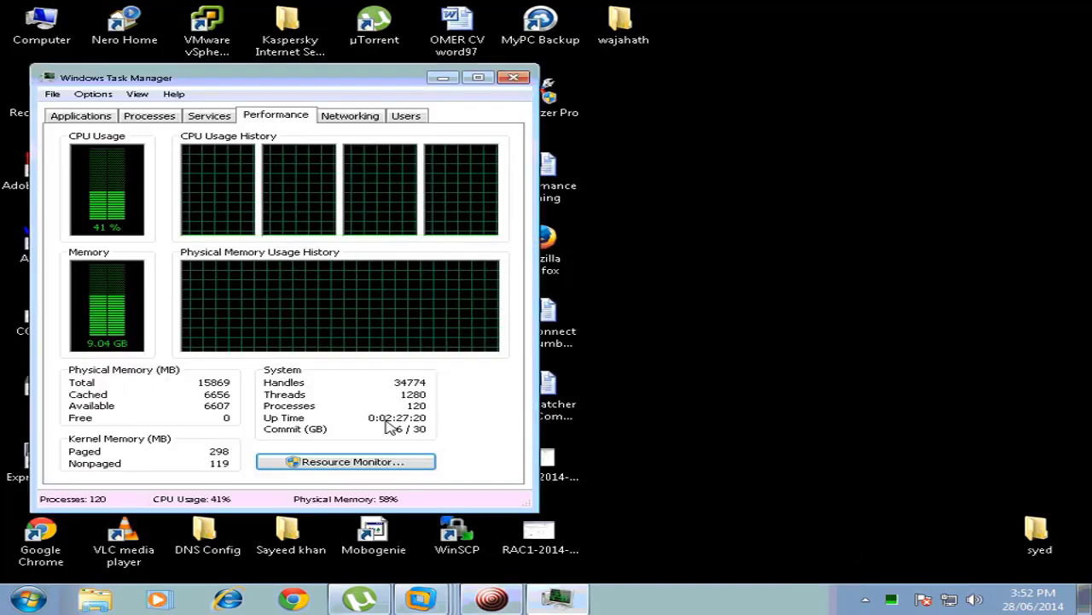
left_click(513, 77)
left_click(444, 603)
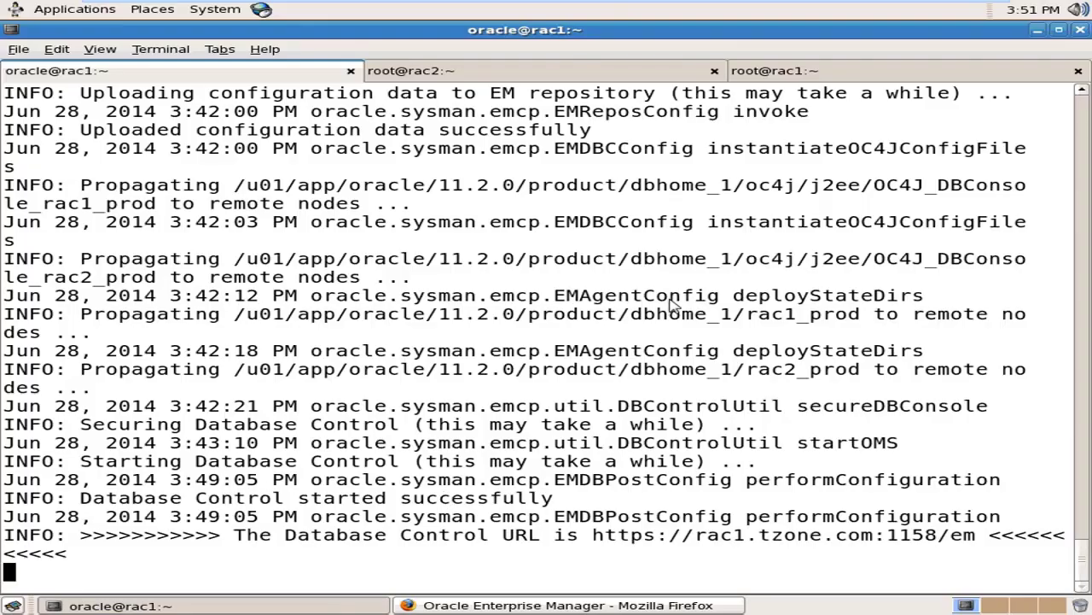
Step: Check the Enterprise Manager configuration output in the terminal and reload the Database Control page in Firefox
left_click(553, 606)
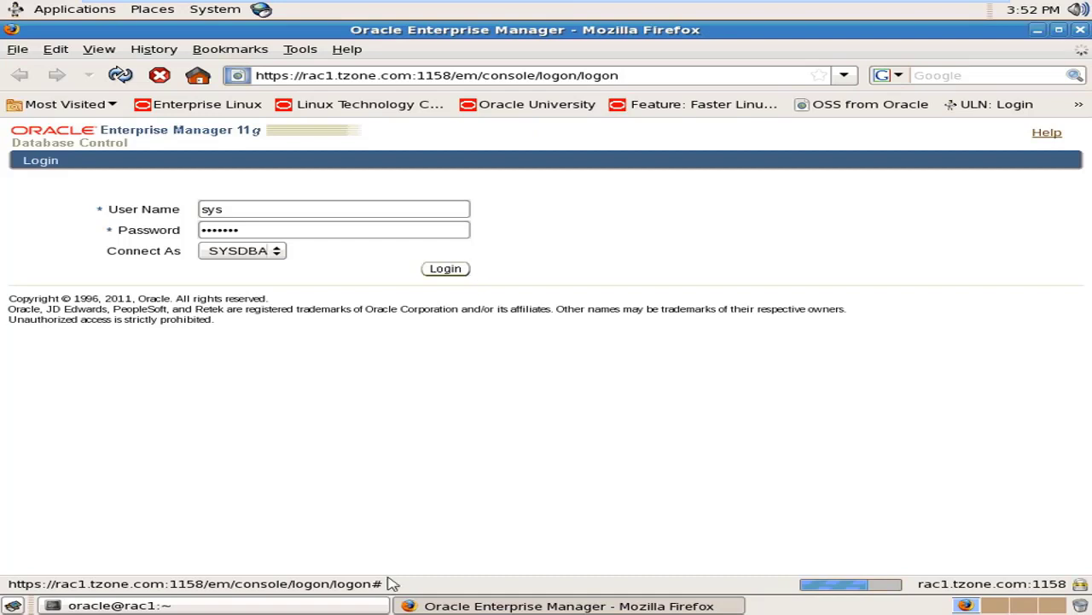
left_click(1039, 31)
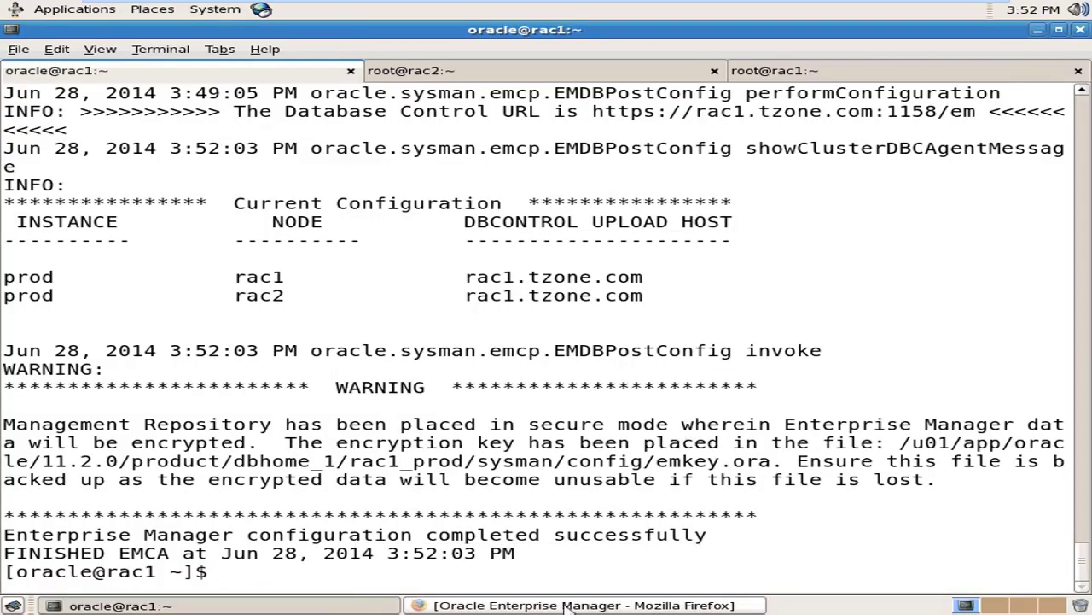
left_click(568, 605)
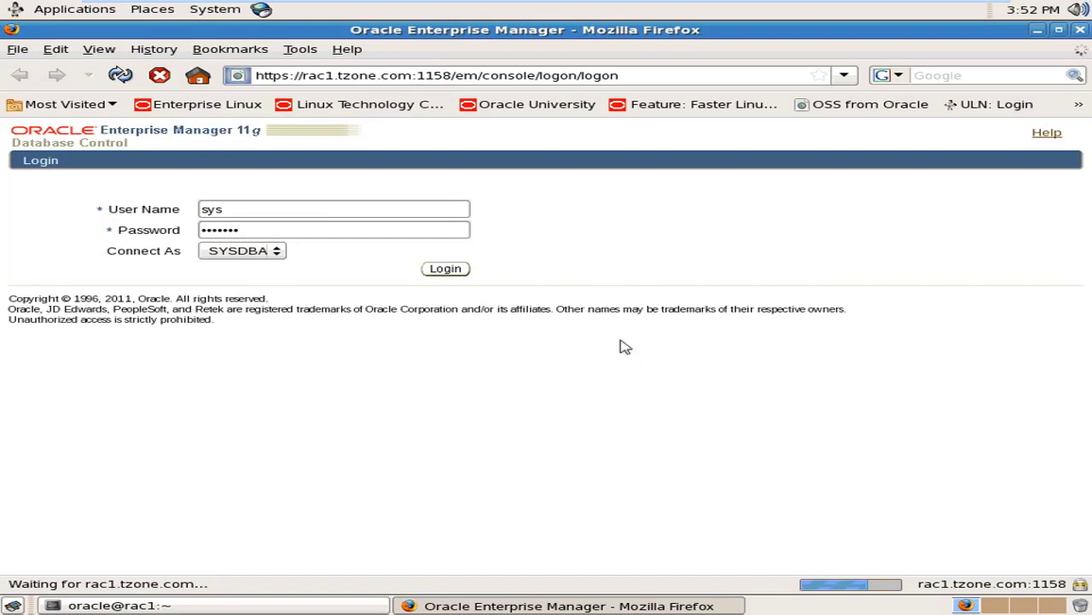
left_click(120, 76)
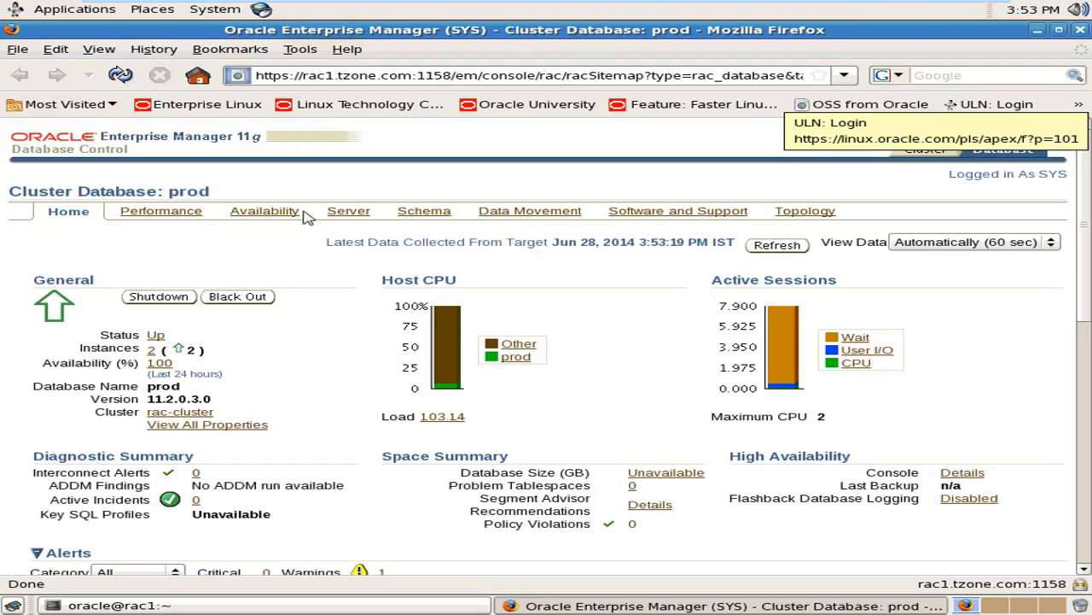
Step: Examine the prod cluster database home page, including its general status, alerts, job activity, instances and related links
scroll(329, 337, "down", 2)
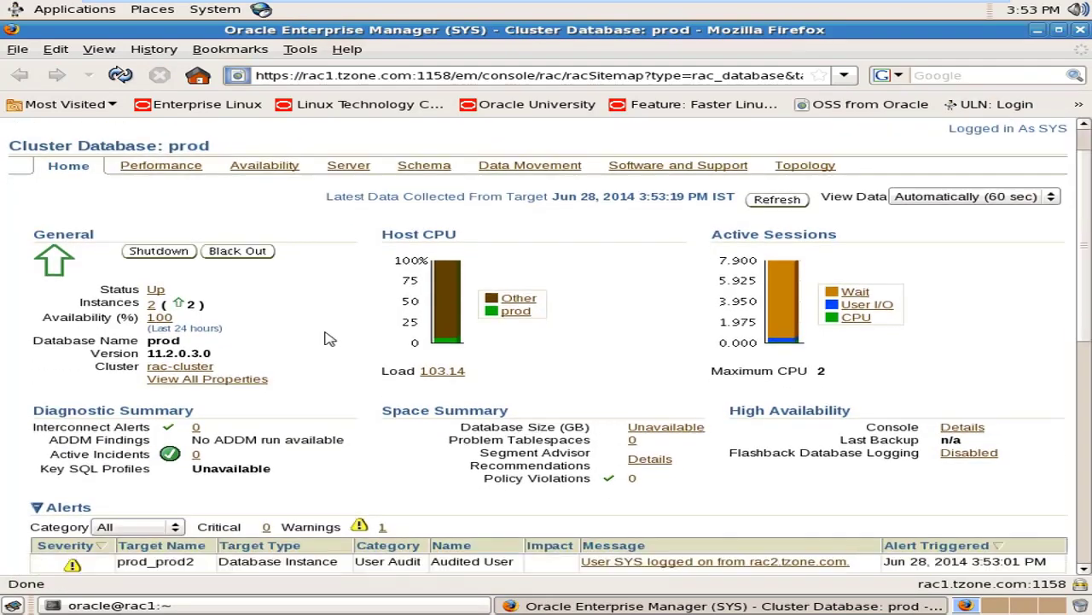
scroll(329, 337, "down", 3)
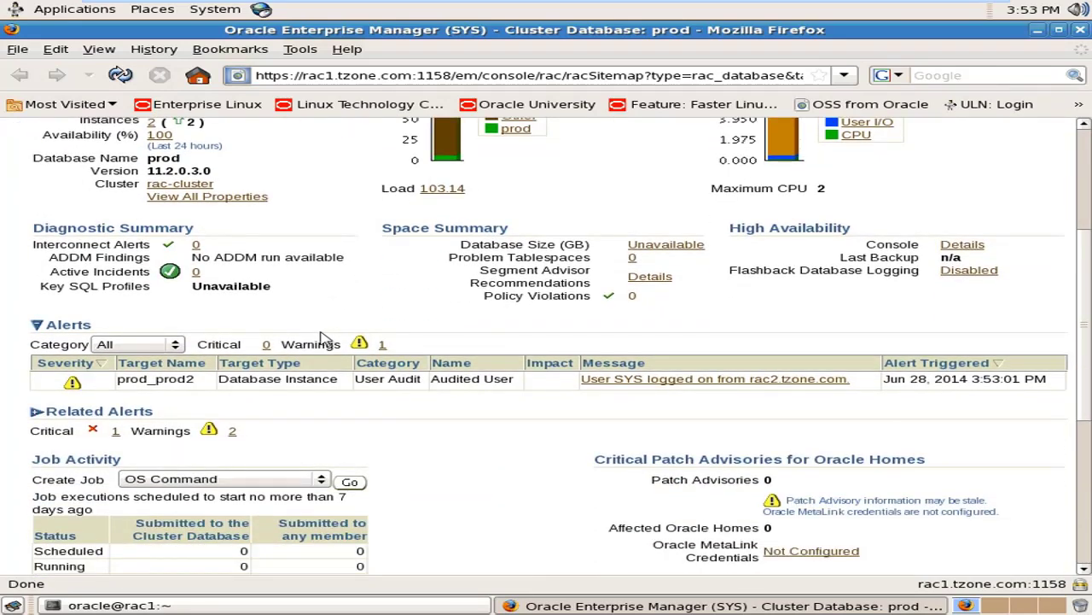
scroll(320, 337, "down", 3)
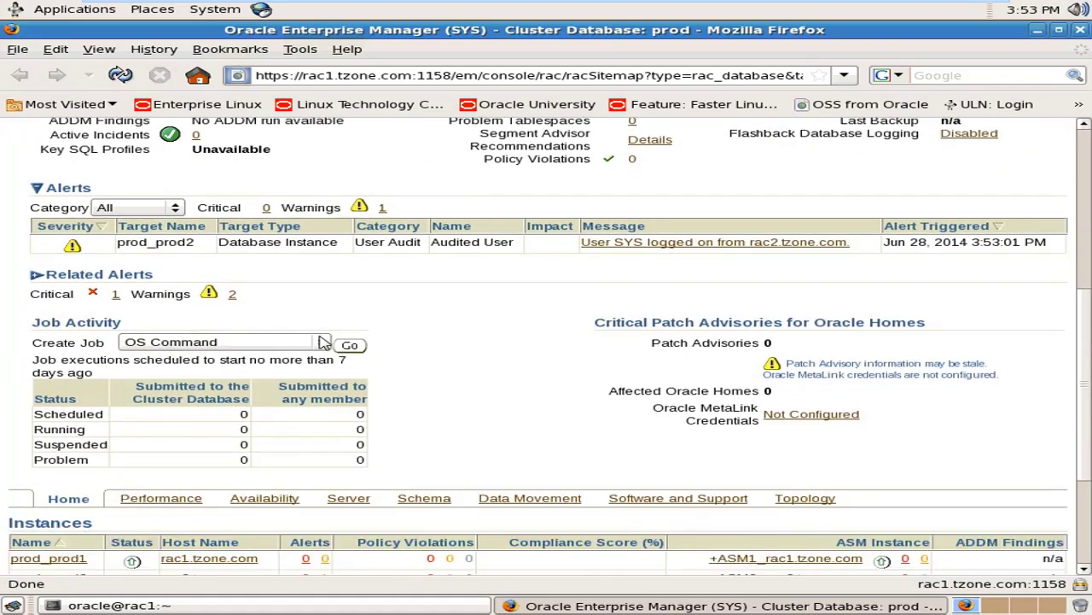
scroll(325, 342, "down", 1)
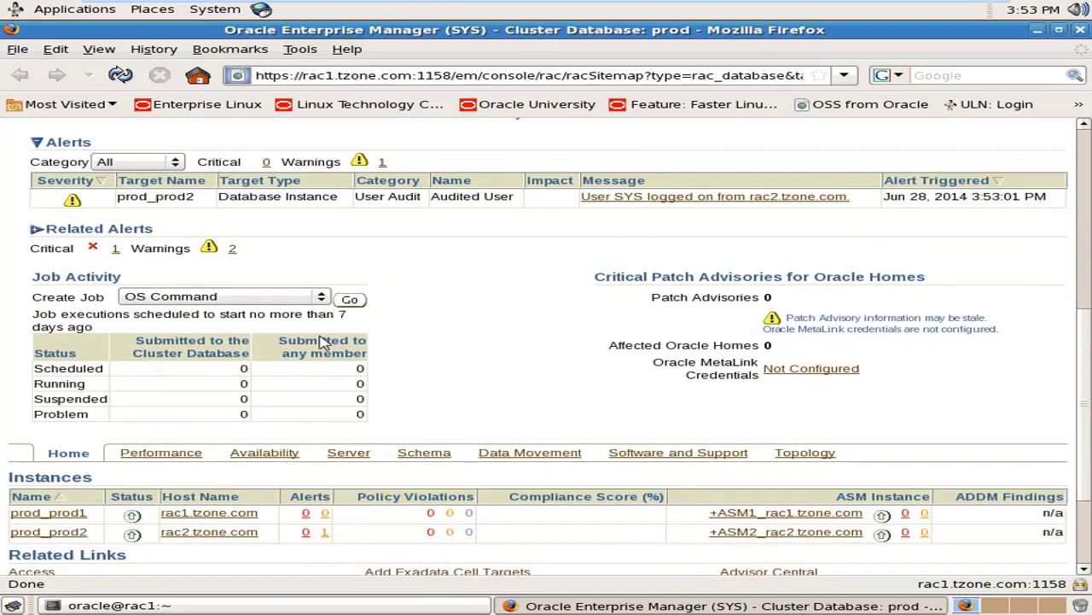
scroll(323, 342, "down", 3)
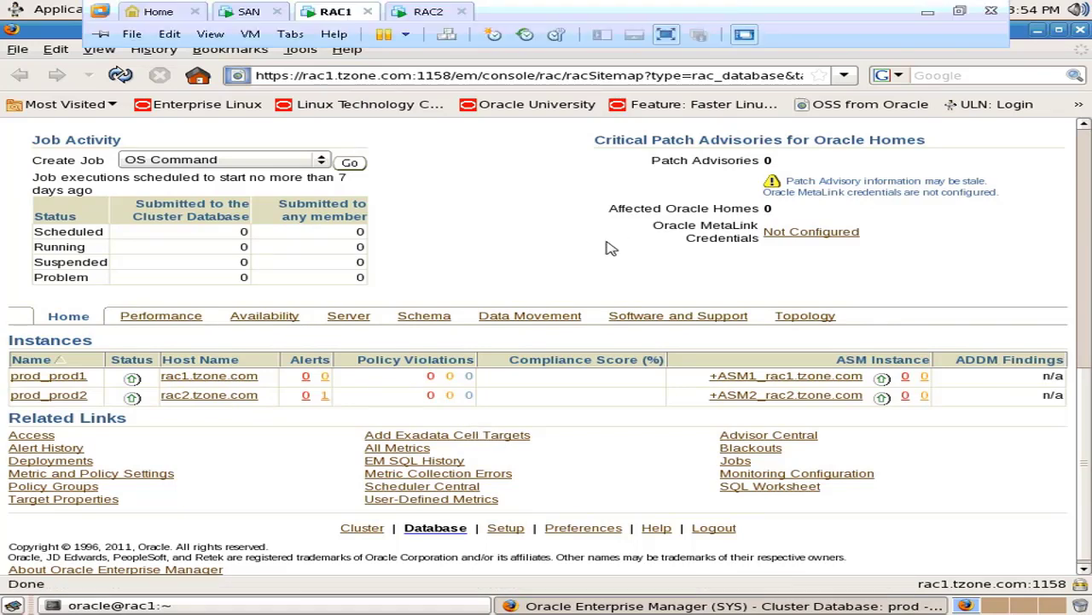
scroll(604, 297, "up", 1)
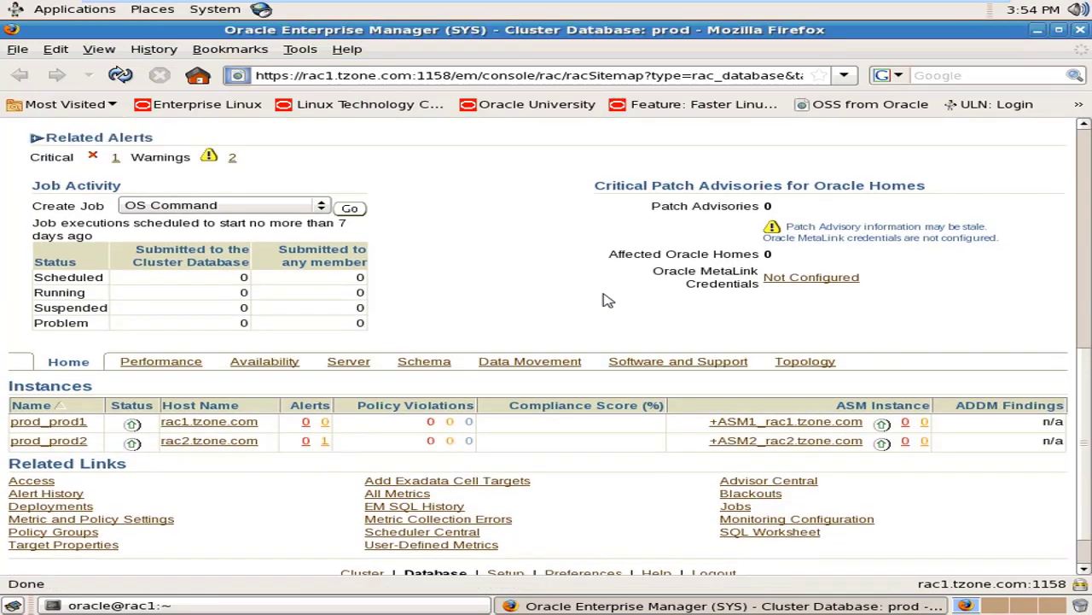
scroll(604, 299, "up", 3)
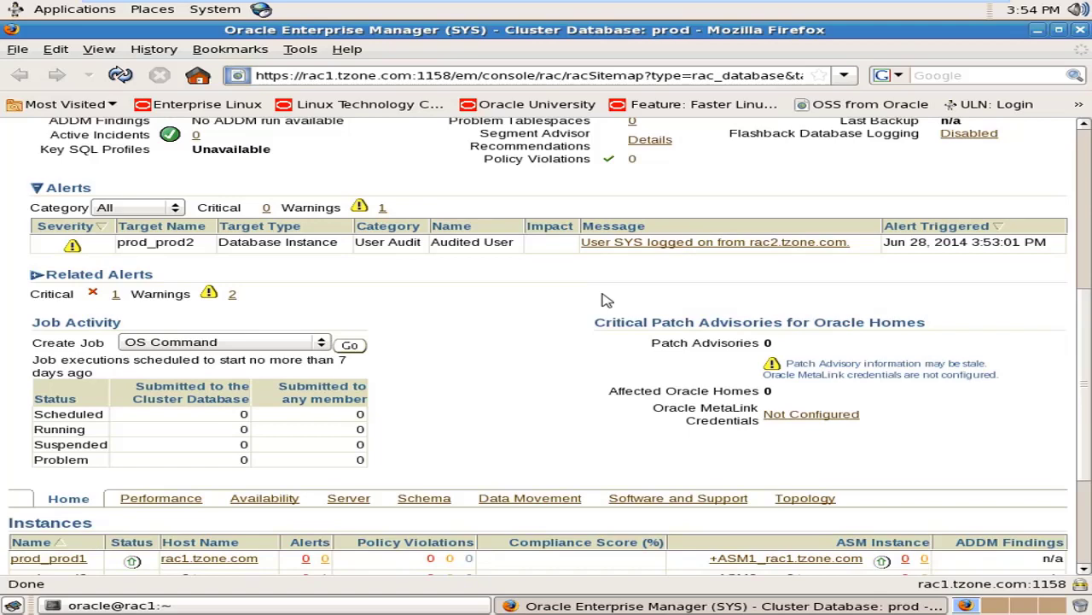
scroll(589, 303, "down", 3)
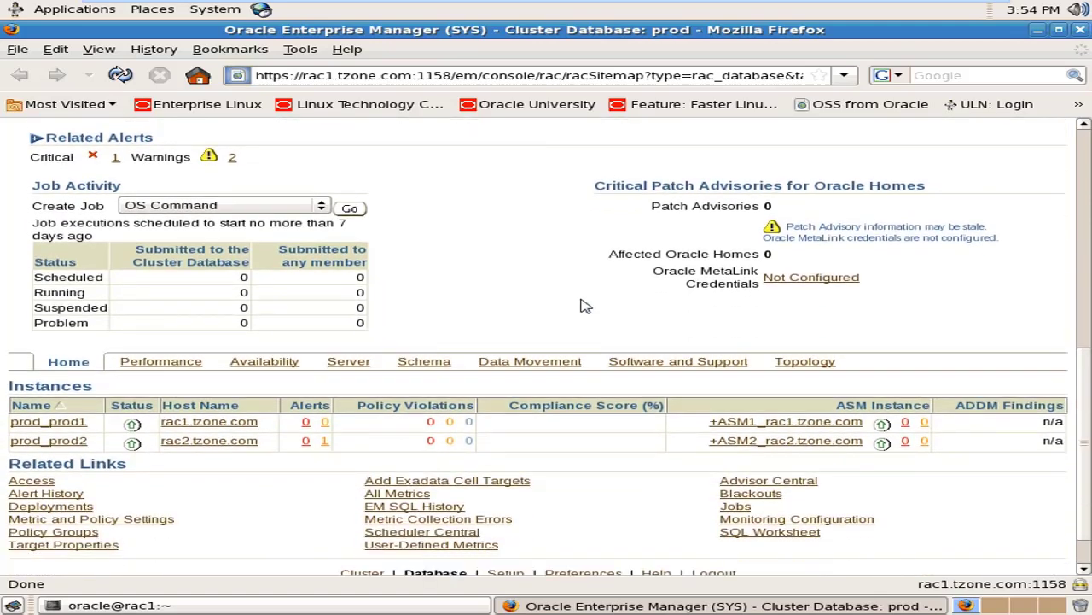
scroll(584, 305, "down", 2)
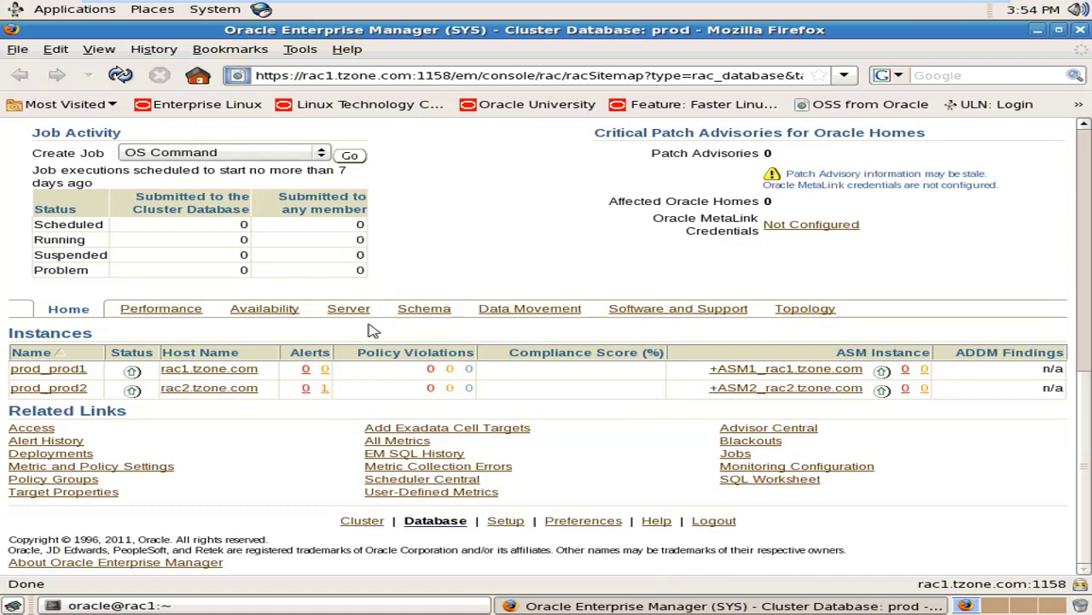
scroll(790, 247, "up", 2)
scroll(790, 249, "up", 4)
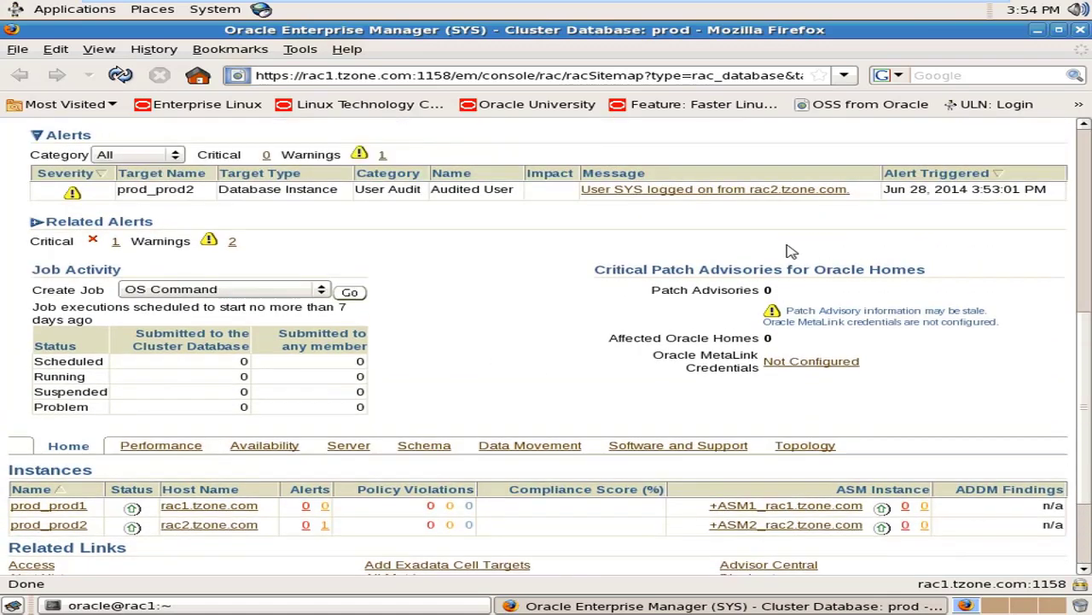
scroll(789, 252, "up", 5)
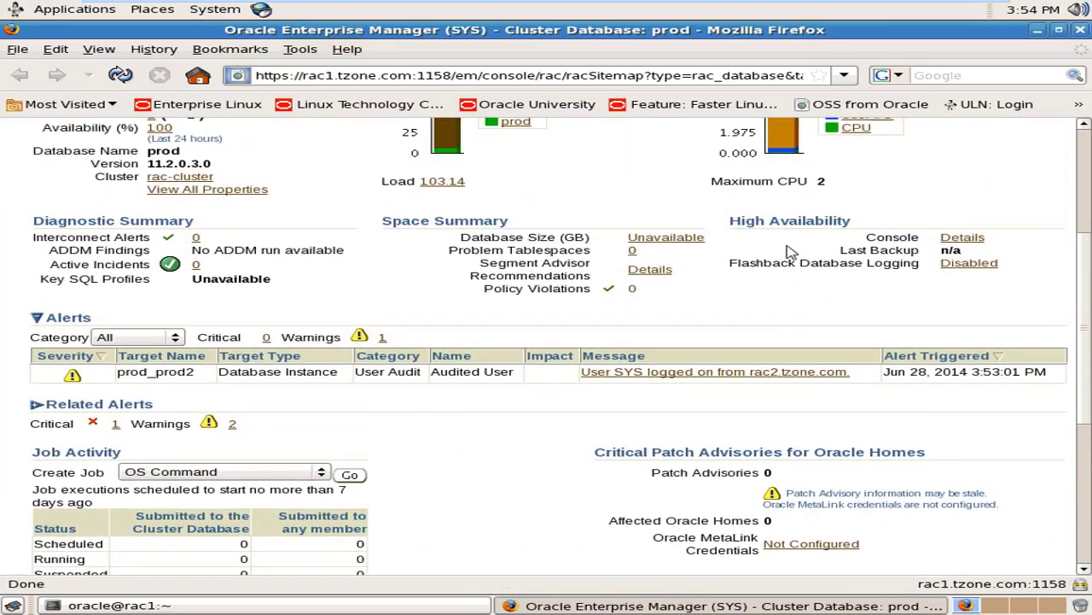
scroll(785, 254, "up", 3)
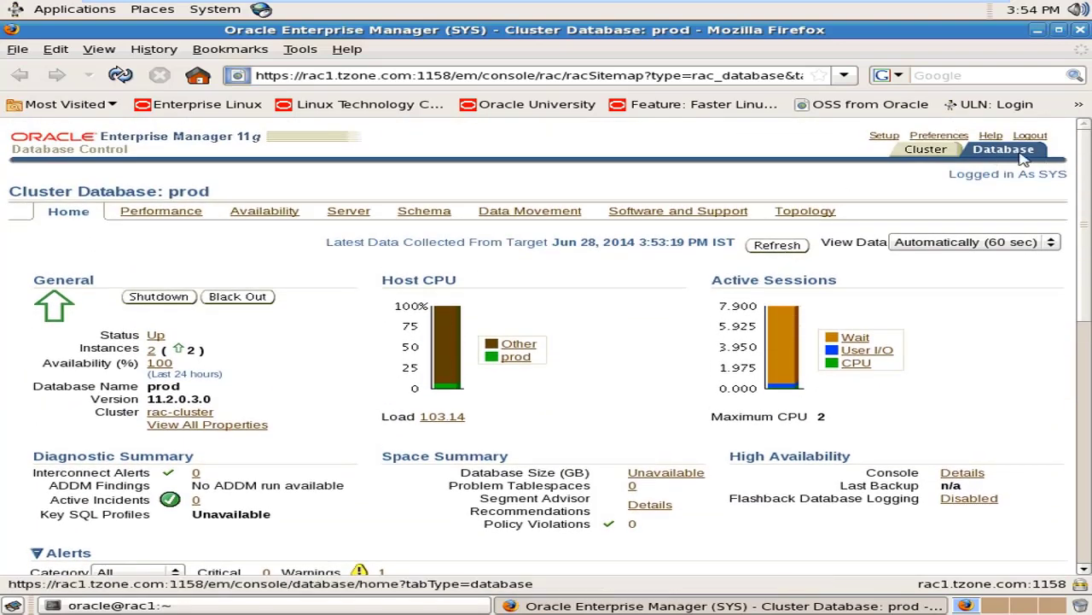
Step: Open the rac-cluster home page from the prod database page, glancing over the database's alerts and job activity while it loads
left_click(934, 156)
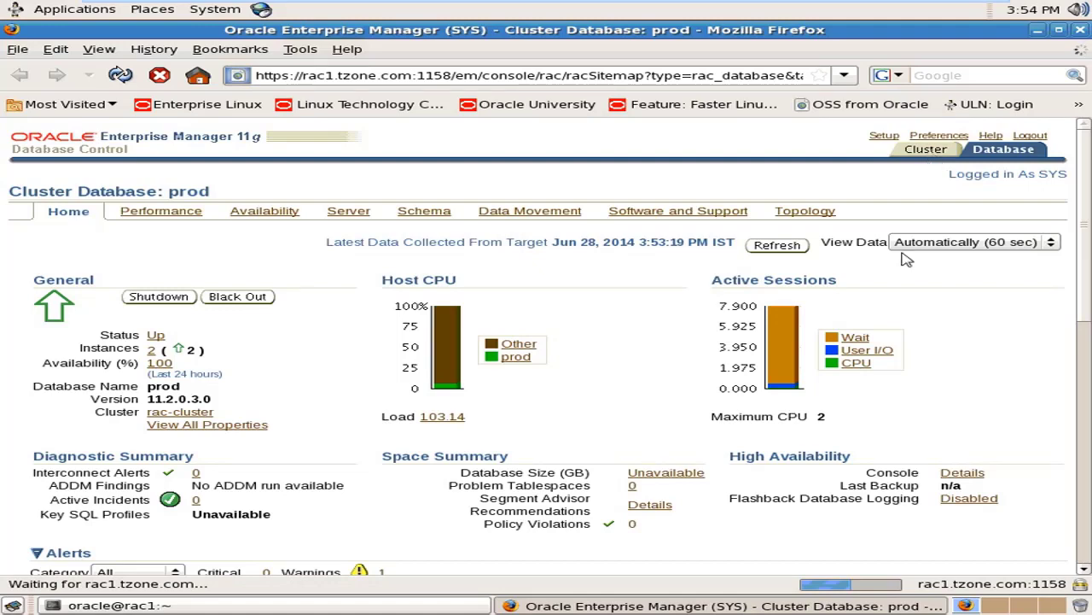
scroll(900, 271, "down", 4)
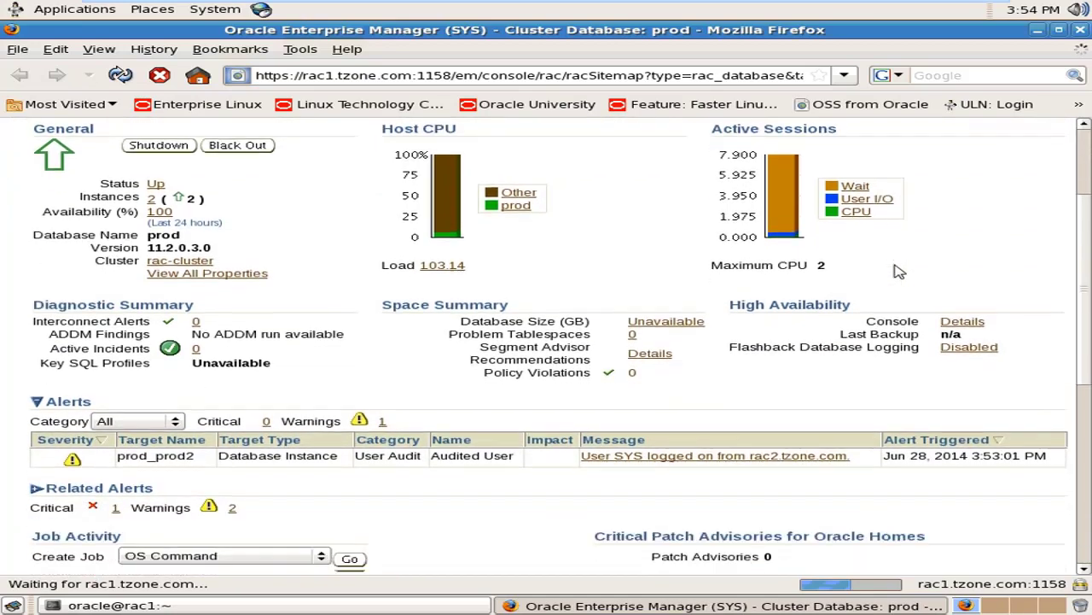
scroll(900, 272, "down", 3)
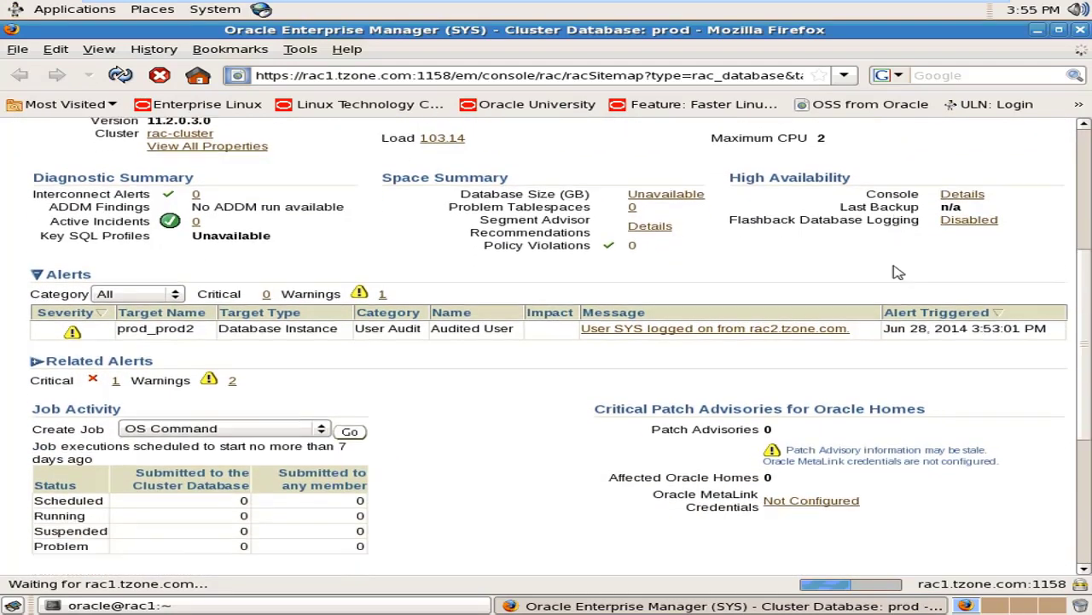
scroll(896, 272, "up", 3)
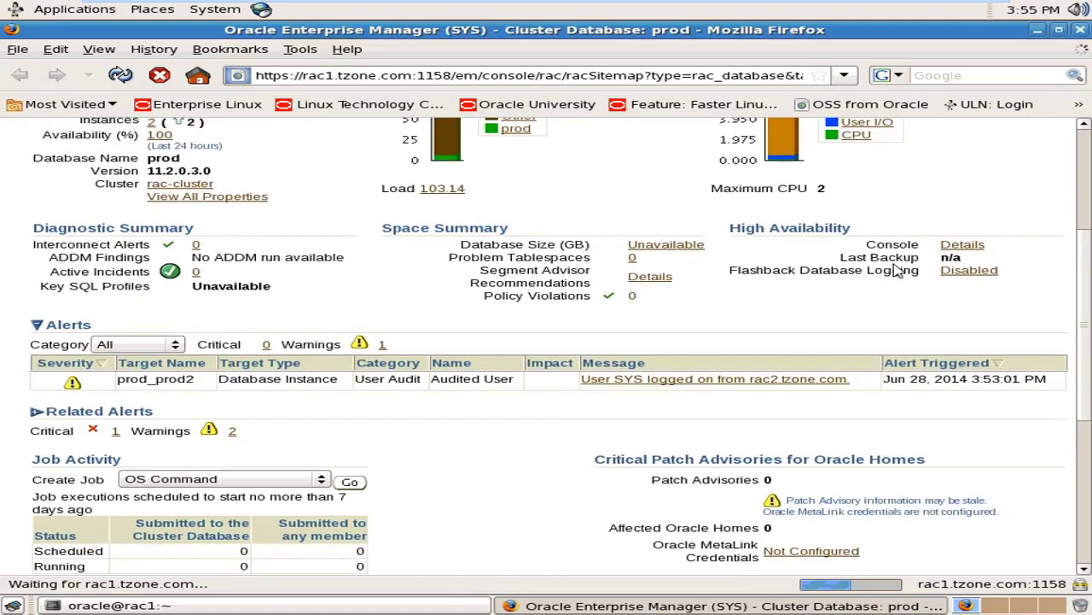
scroll(896, 271, "up", 3)
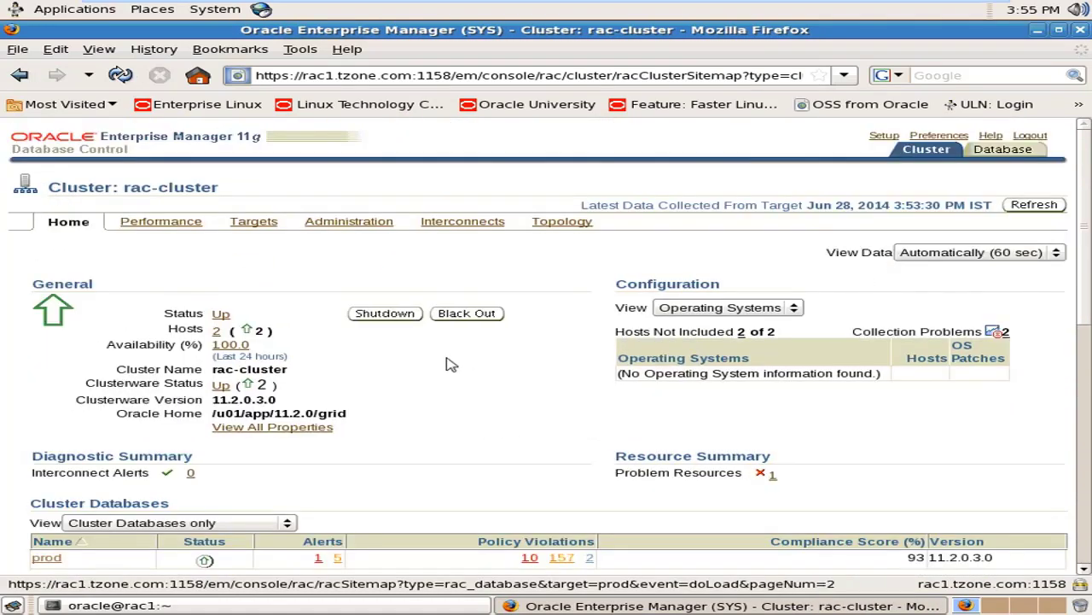
Step: Examine the rac-cluster home page, including the cluster name, Oracle home, cluster databases, alerts, job activity and hosts
scroll(446, 366, "down", 2)
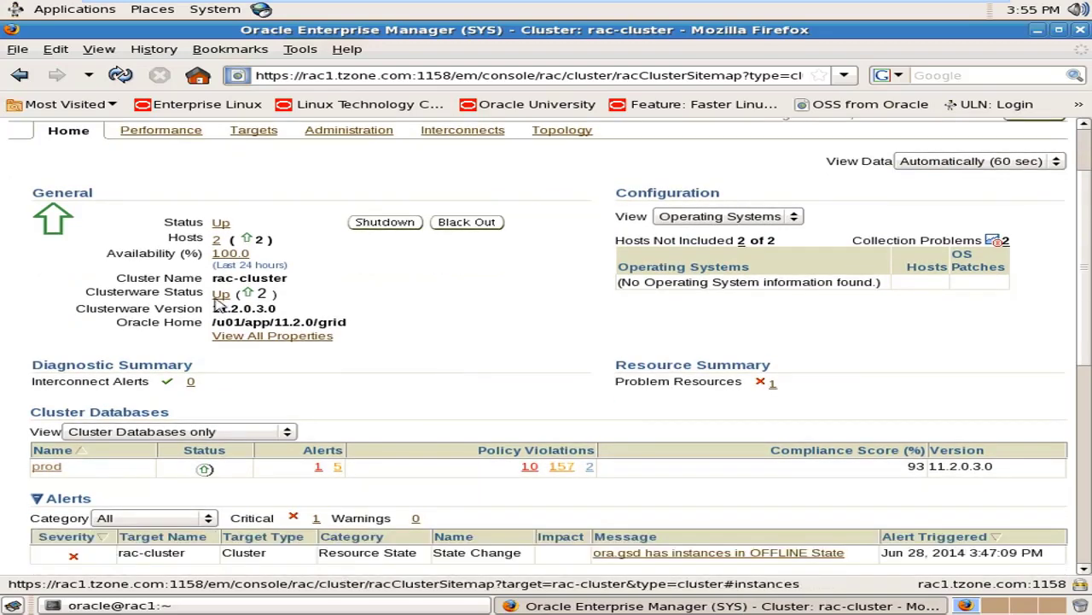
left_click_drag(218, 280, 282, 281)
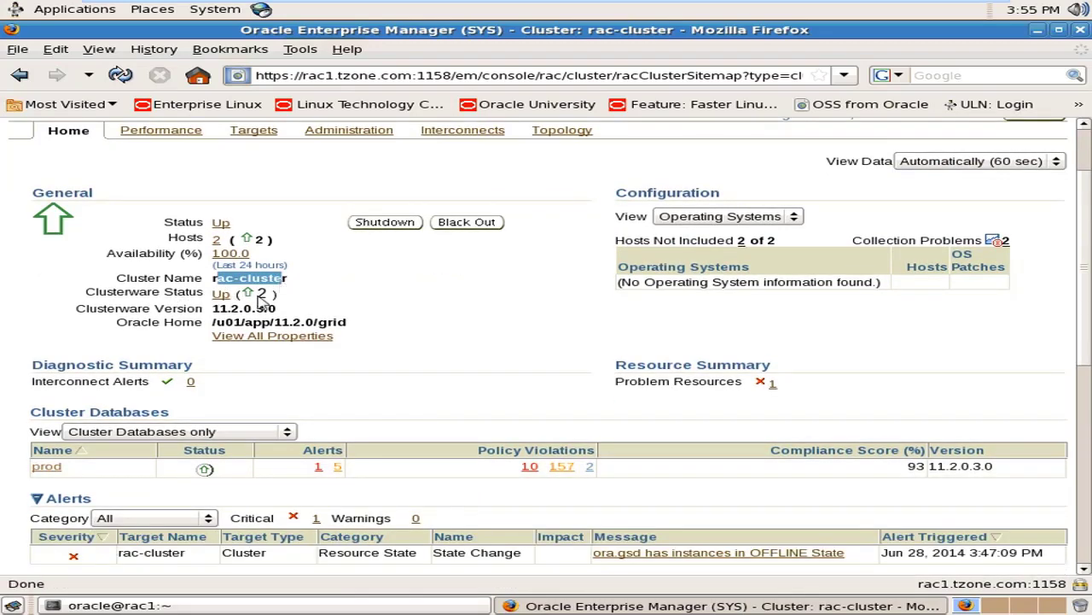
scroll(262, 305, "down", 1)
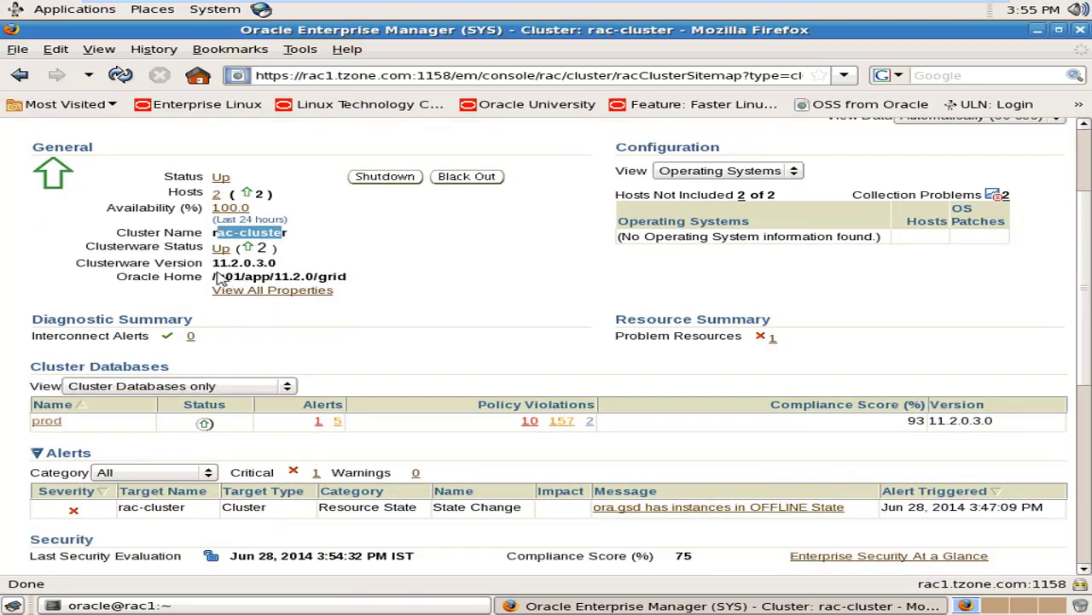
left_click_drag(221, 278, 327, 275)
scroll(568, 313, "down", 2)
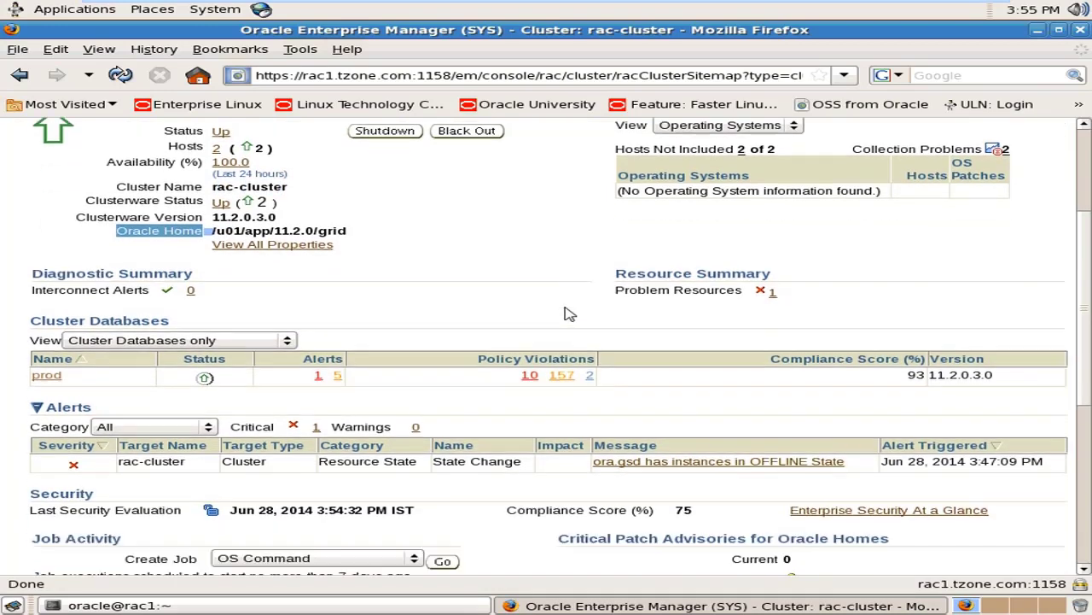
scroll(568, 313, "down", 2)
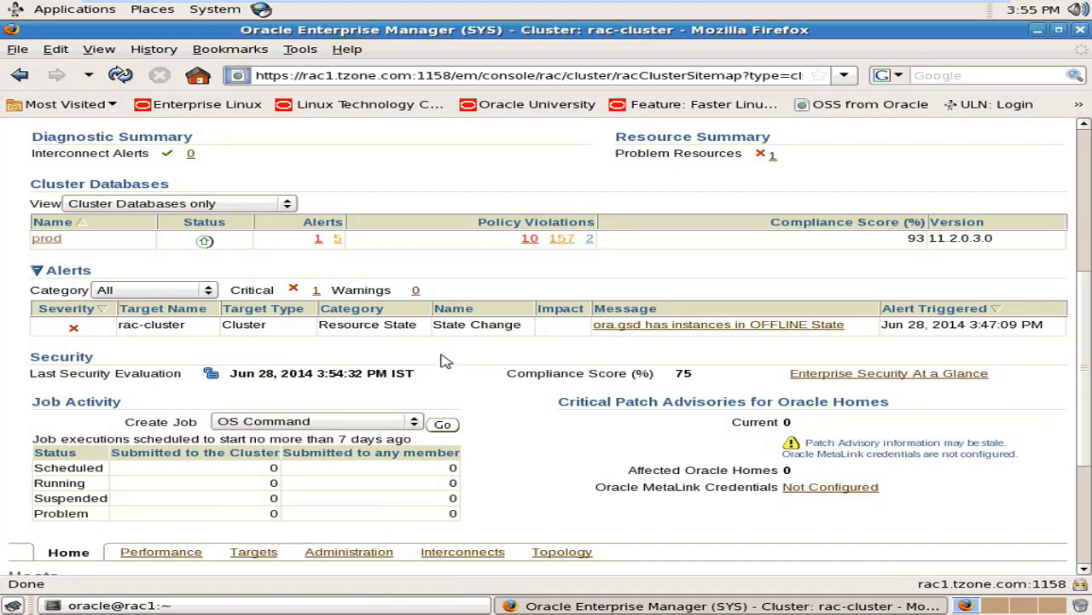
scroll(461, 380, "down", 2)
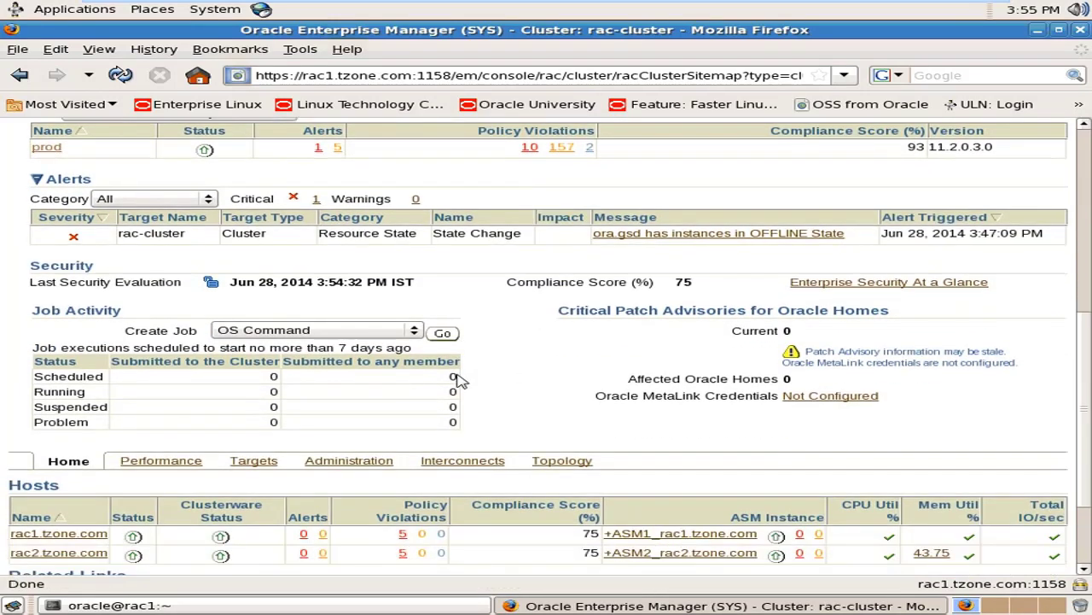
scroll(458, 380, "up", 4)
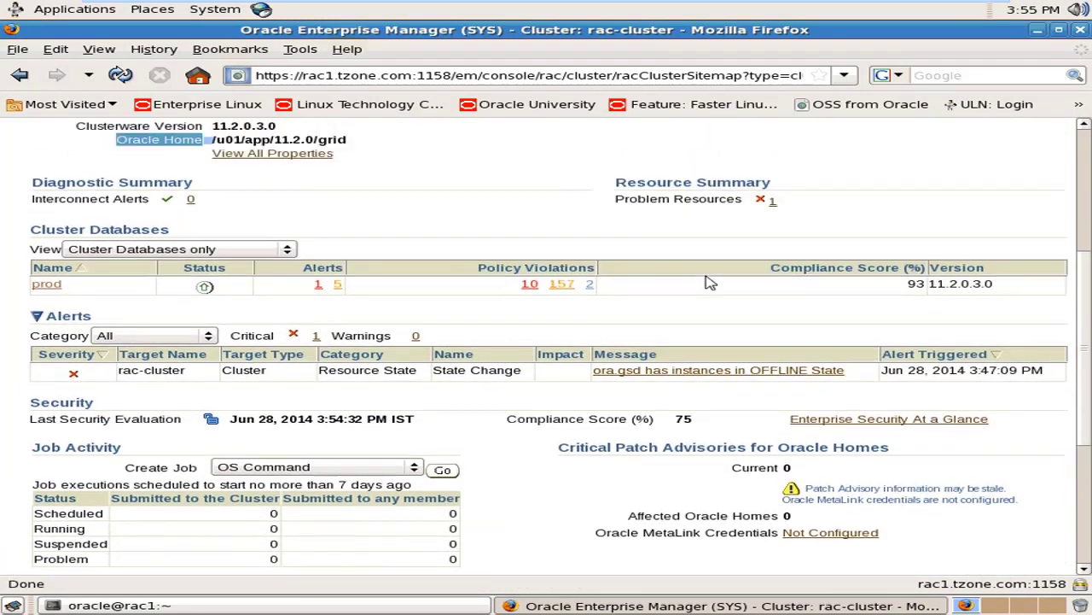
scroll(727, 281, "up", 5)
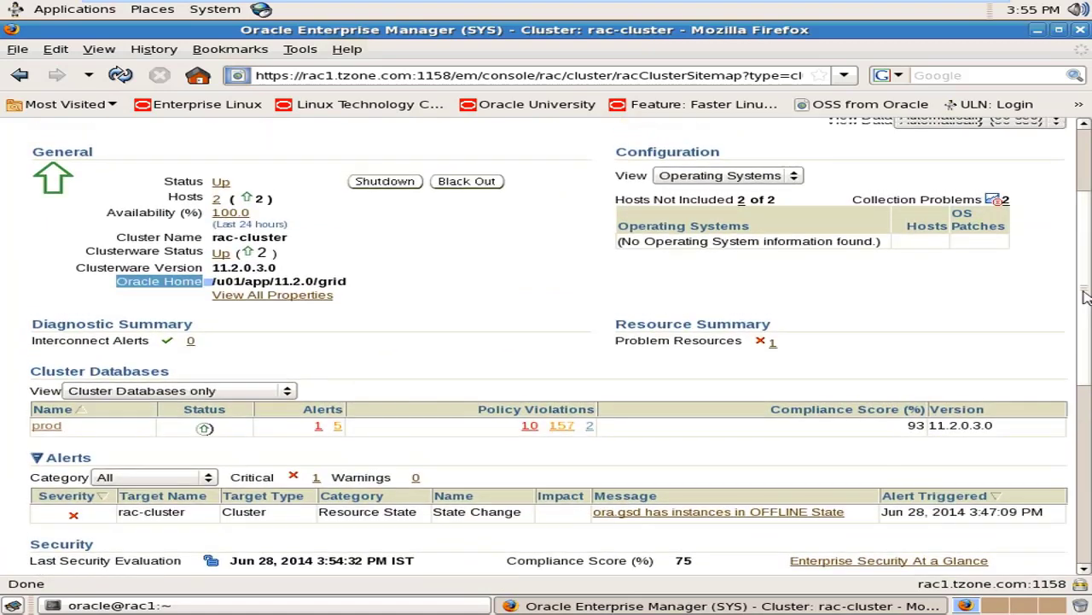
scroll(1053, 310, "up", 1)
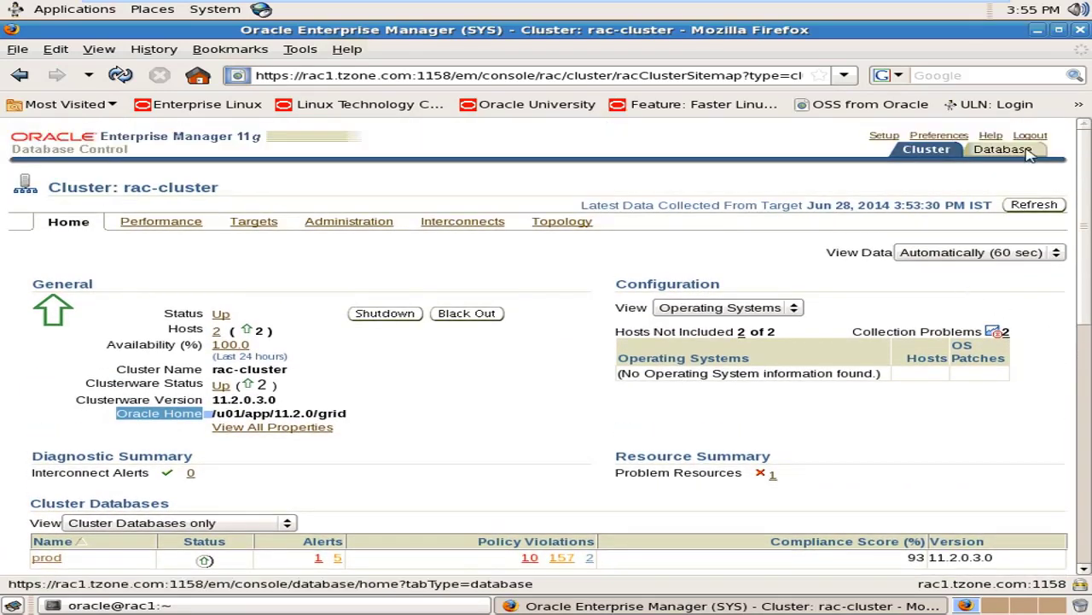
Step: Return to the prod cluster database home page and review its general status, alerts, policy violations, job activity and instances
left_click(1009, 151)
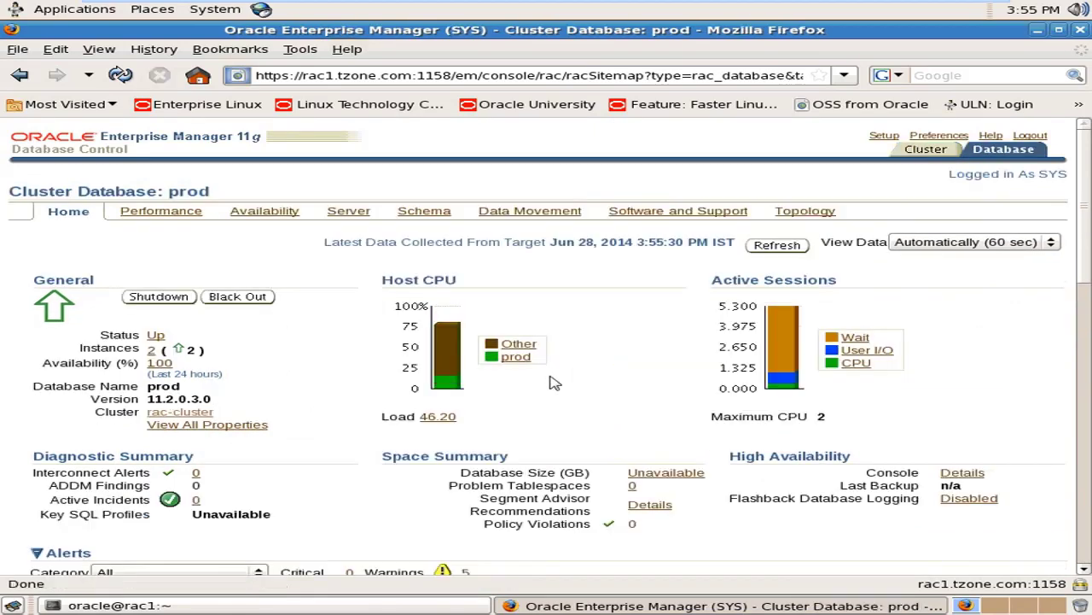
scroll(512, 384, "down", 1)
scroll(284, 279, "down", 1)
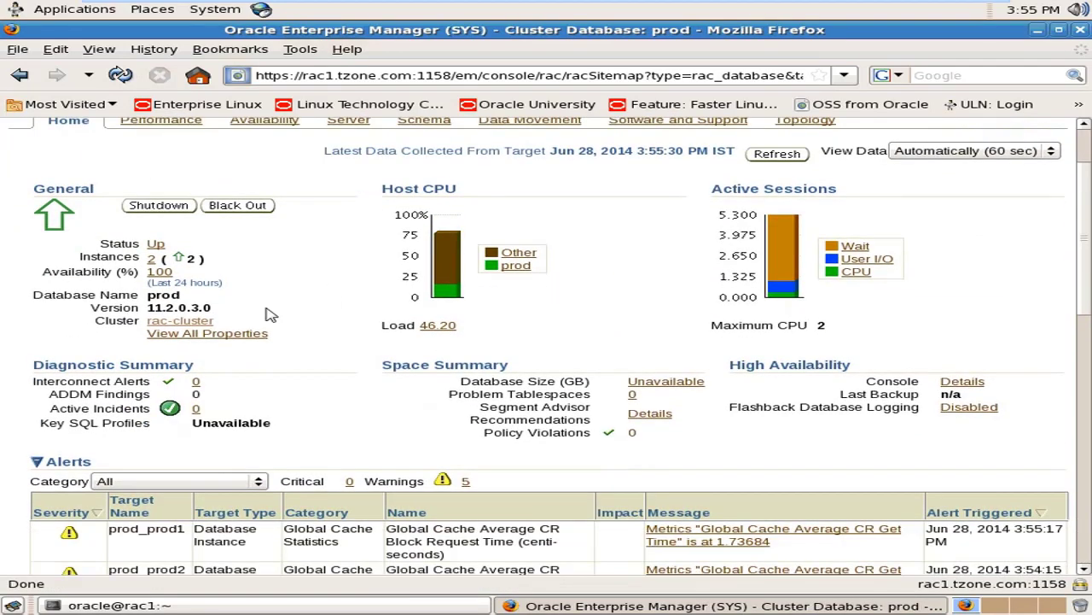
scroll(264, 322, "down", 3)
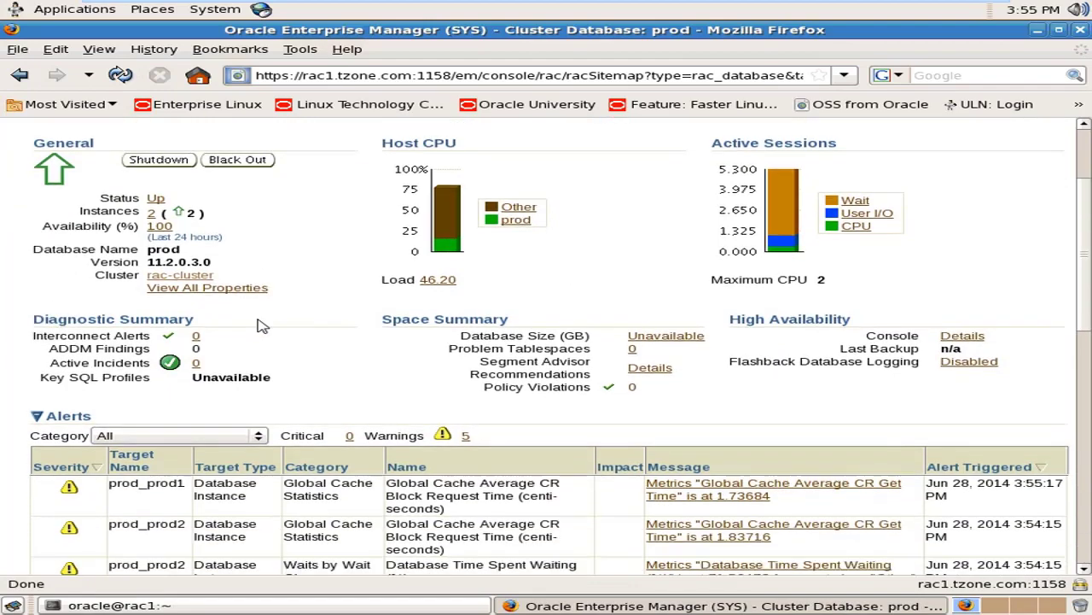
scroll(259, 326, "down", 3)
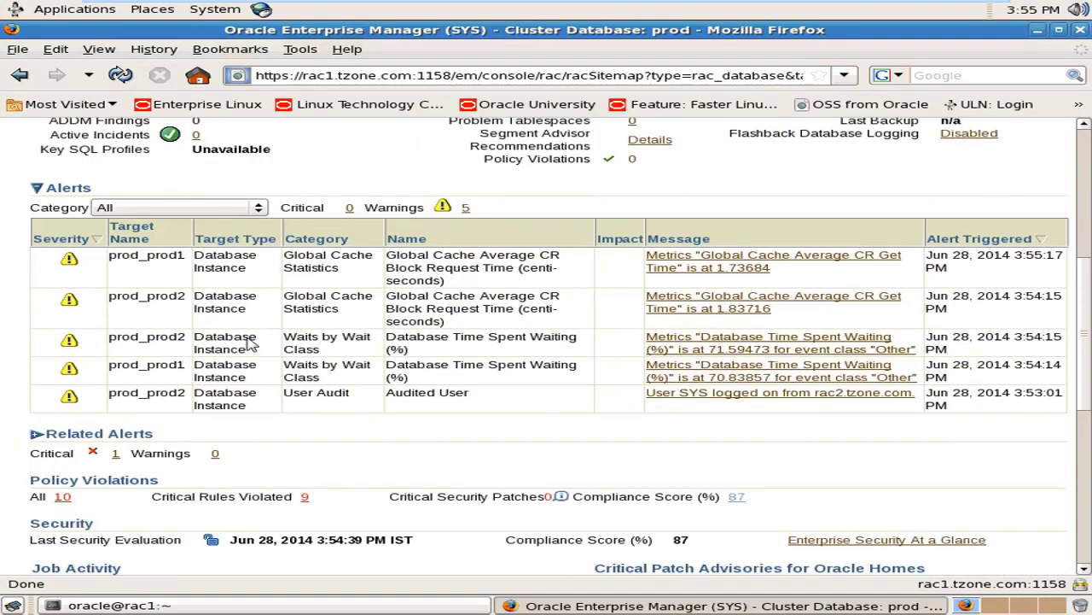
scroll(255, 335, "down", 1)
scroll(1077, 414, "down", 8)
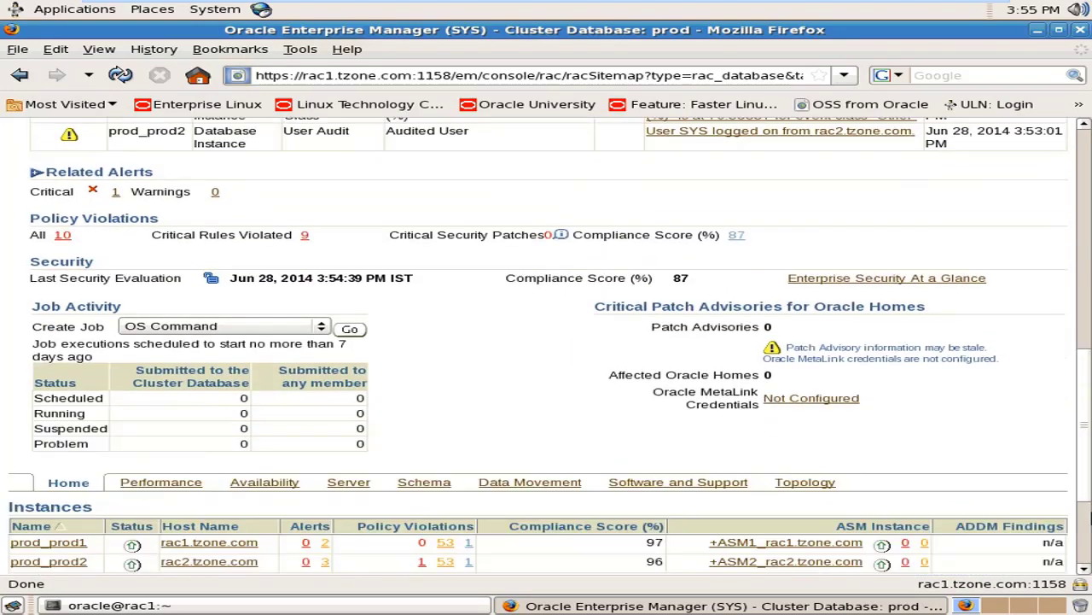
scroll(1077, 410, "up", 8)
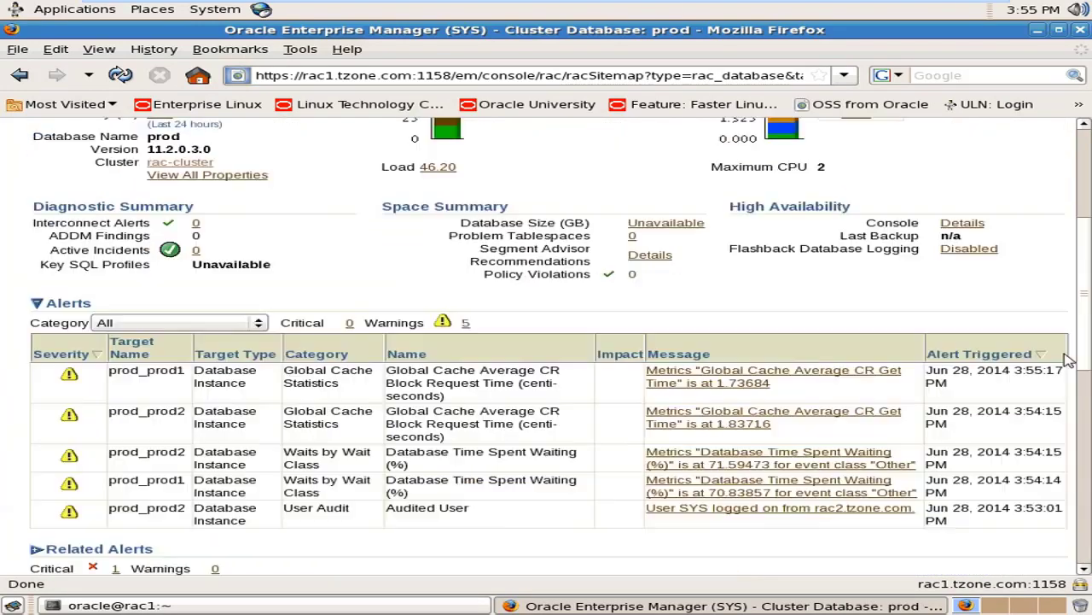
scroll(1074, 357, "up", 2)
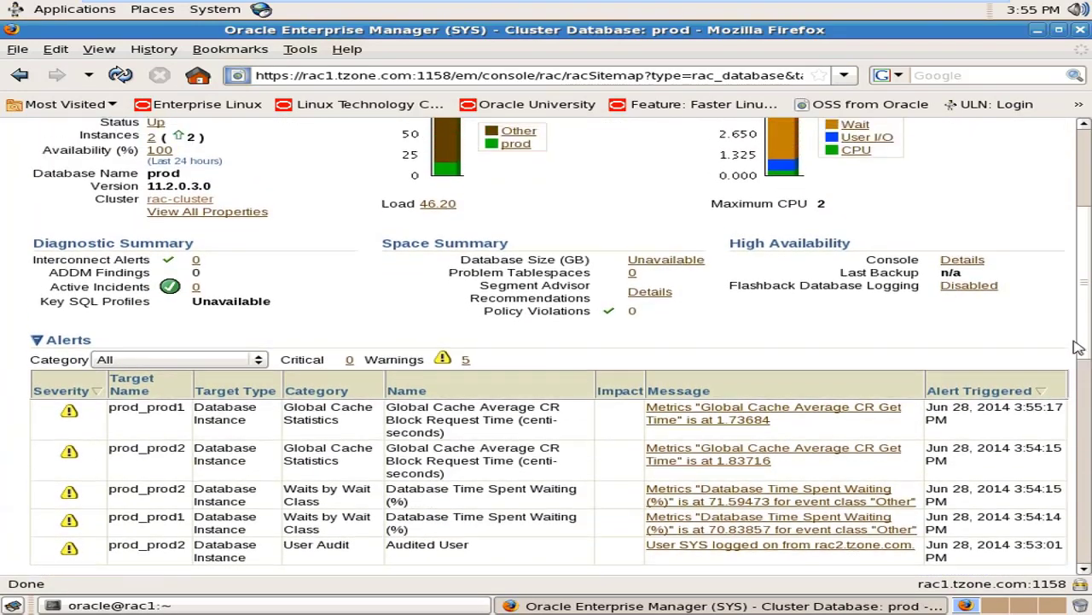
scroll(1080, 335, "up", 4)
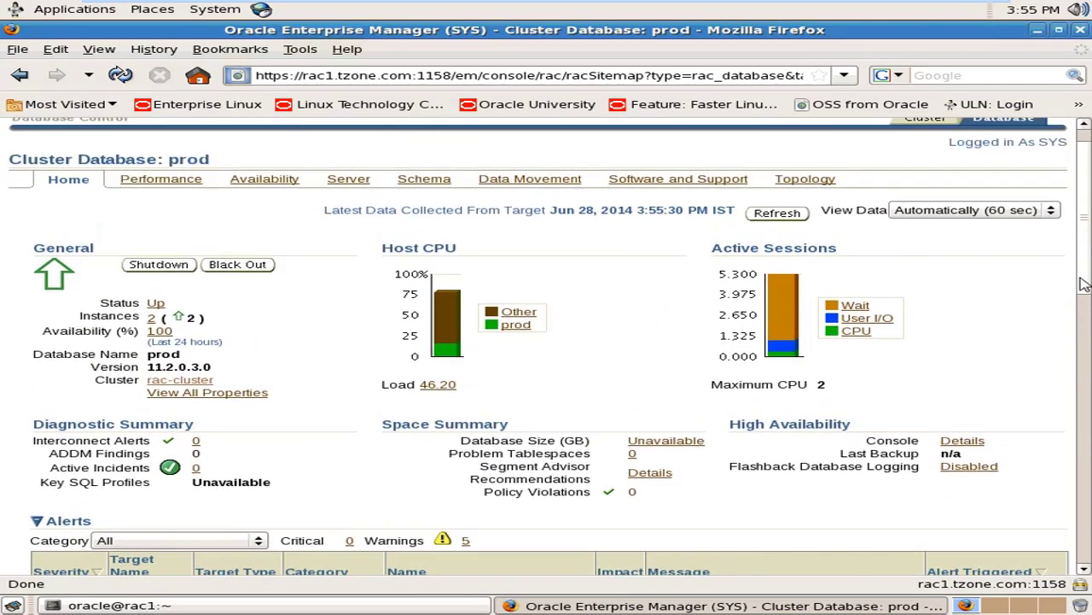
scroll(1082, 308, "down", 3)
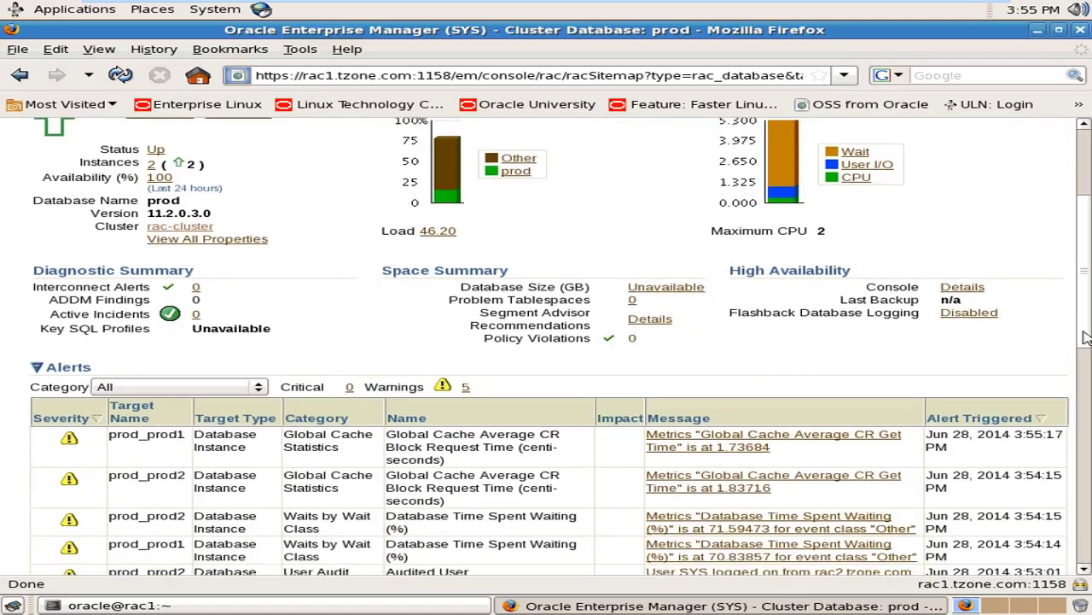
scroll(1084, 331, "up", 4)
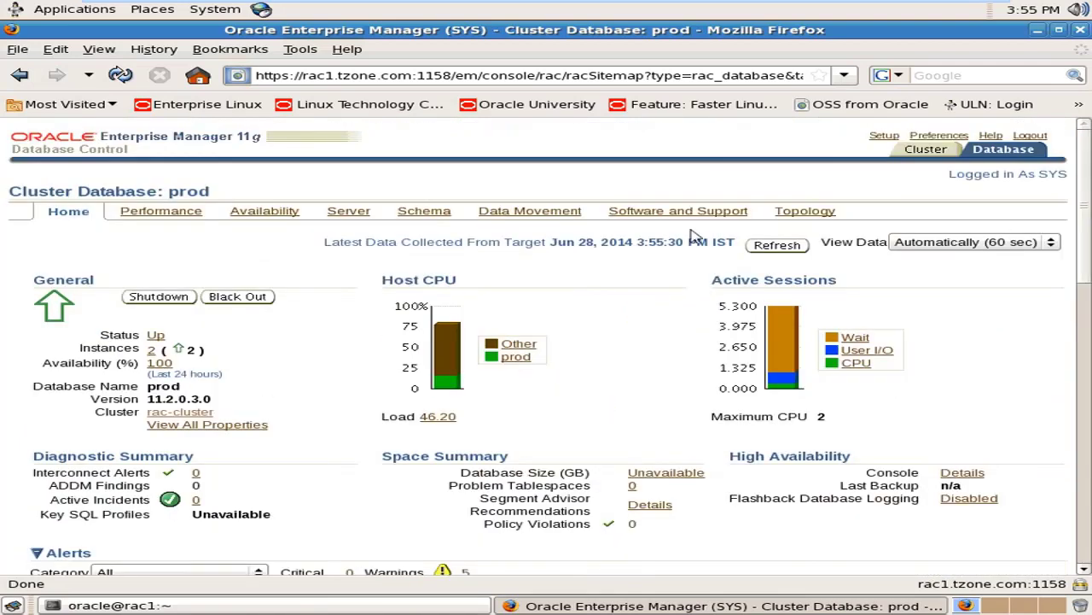
Step: Open the tablespaces list from the prod database's server administration page and review each tablespace's size, usage and status
left_click(360, 215)
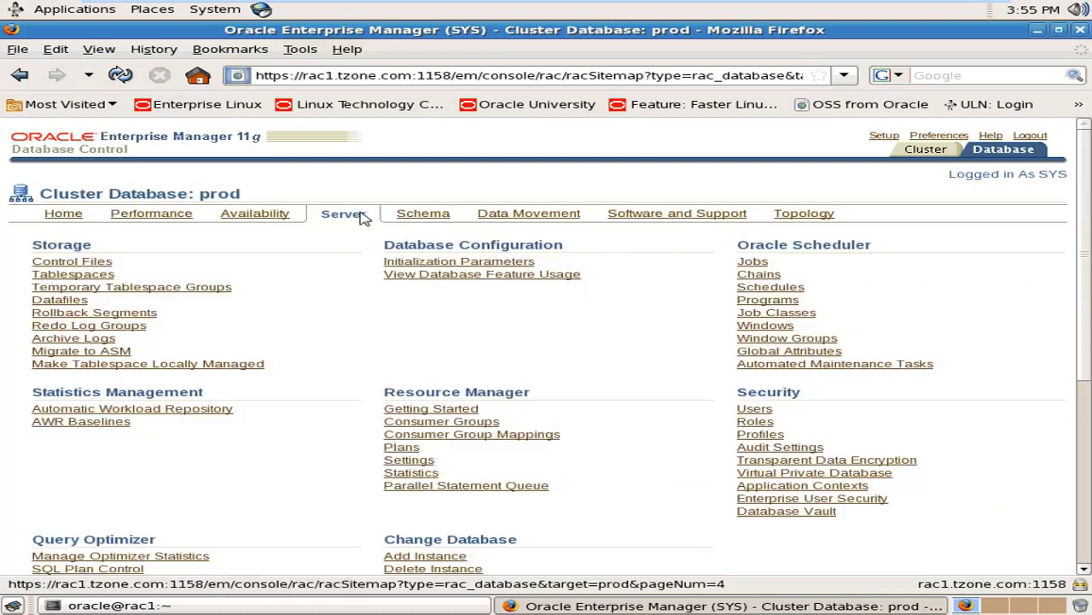
left_click(84, 277)
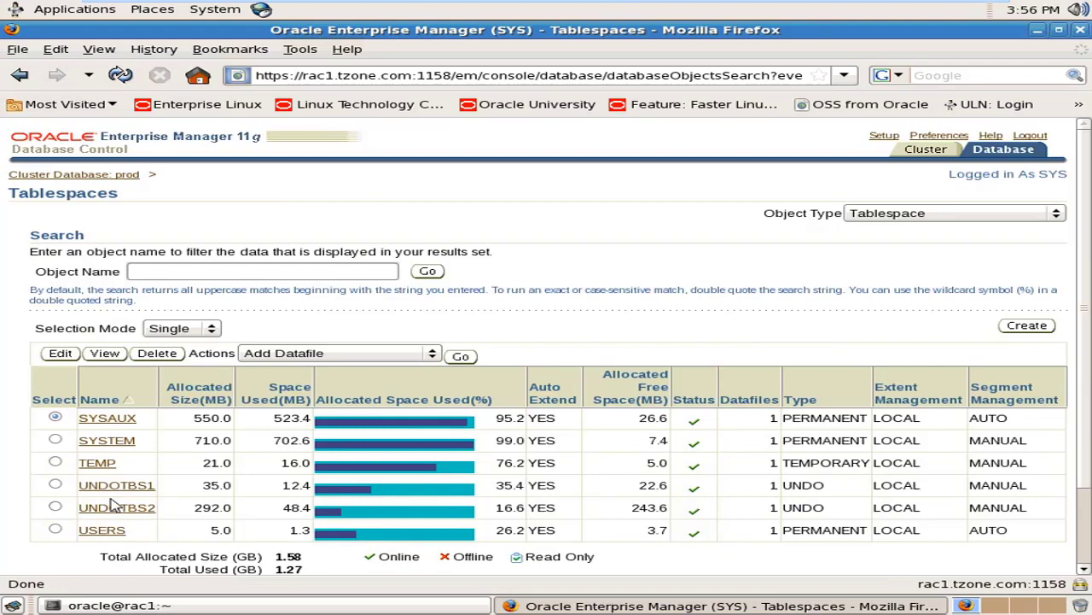
scroll(114, 503, "down", 1)
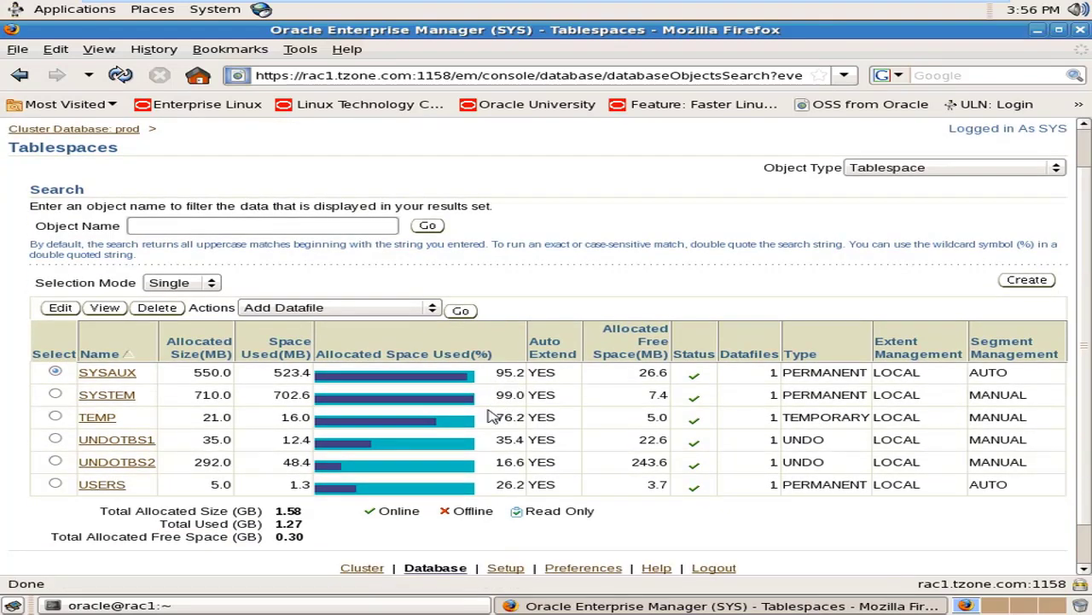
scroll(493, 416, "down", 1)
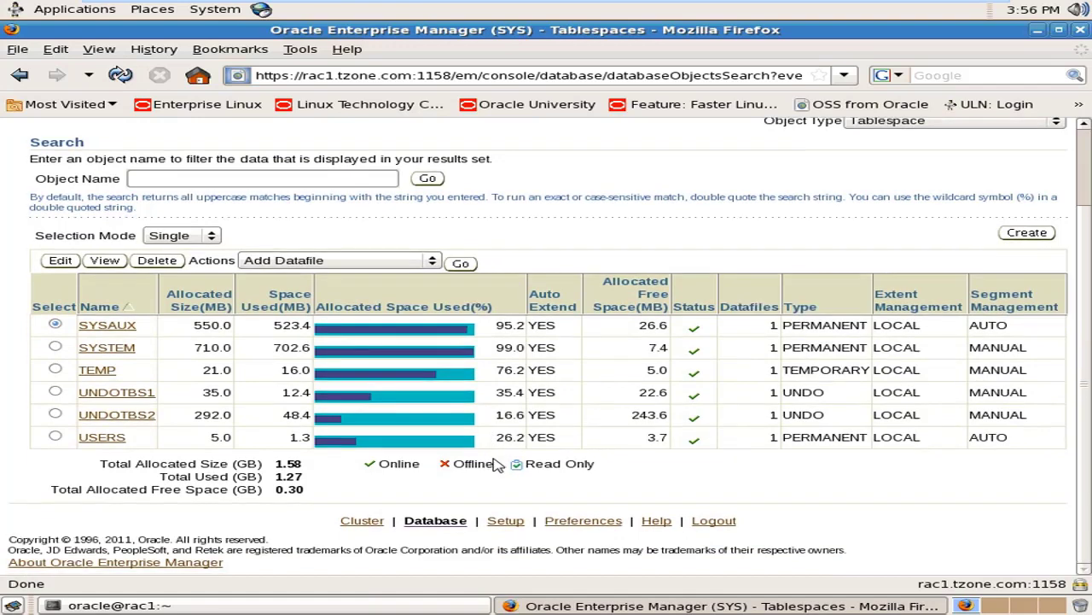
scroll(495, 464, "up", 2)
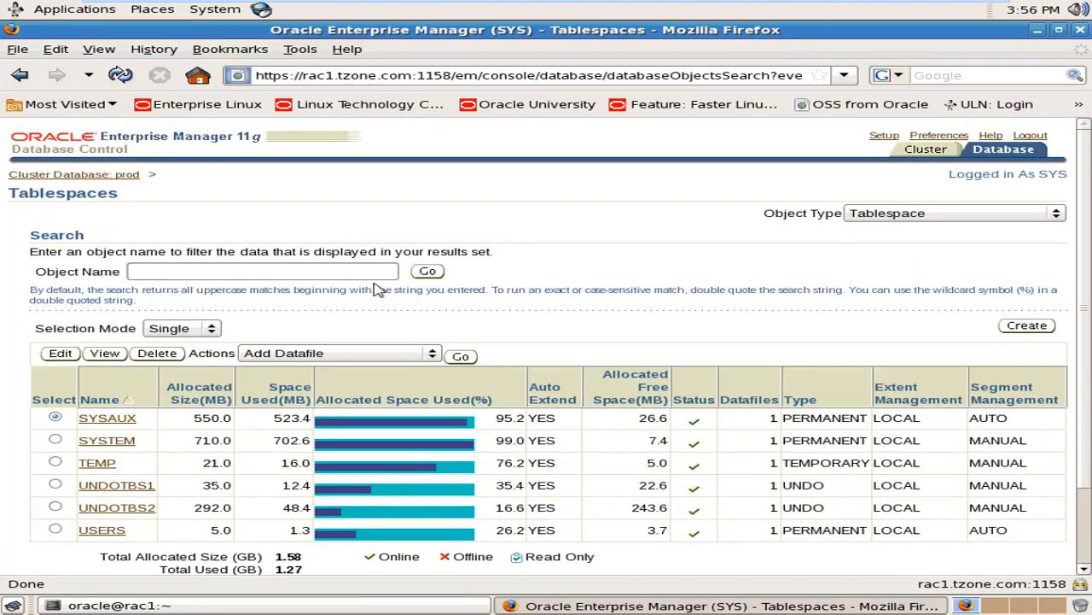
Step: Log out of Enterprise Manager Database Control and close the Firefox window
left_click(1038, 137)
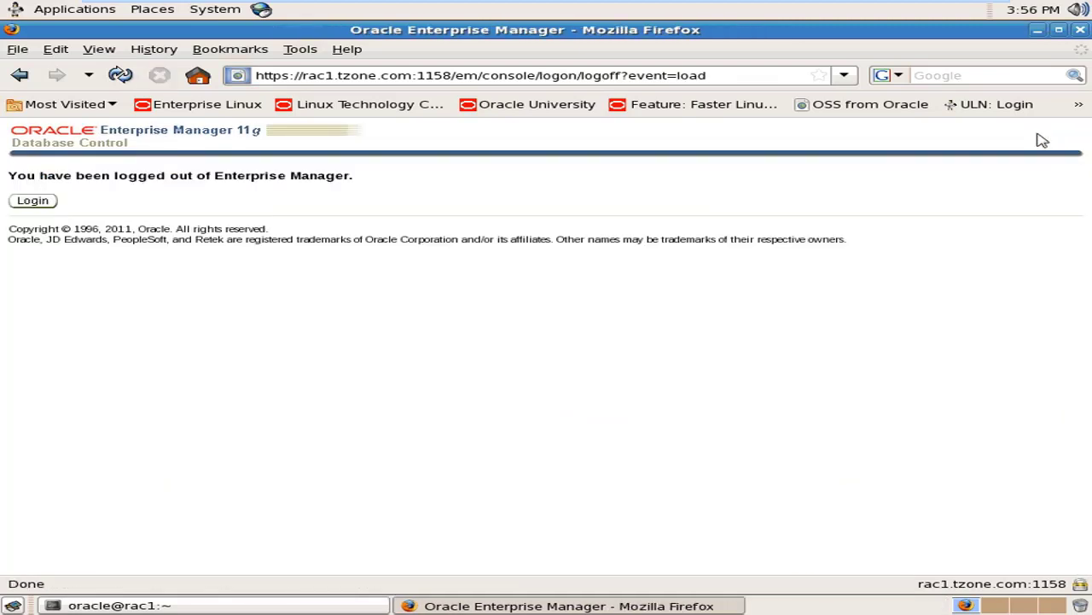
left_click(1081, 30)
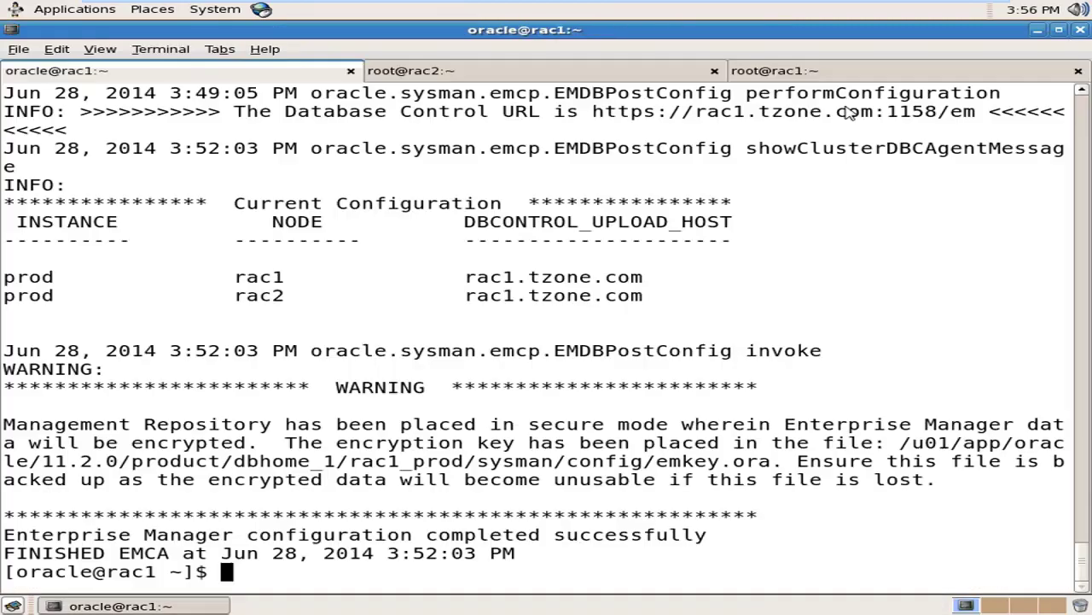
Step: Take the RAC1 virtual machine out of full-screen mode in VMware Workstation
mouse_move(286, 4)
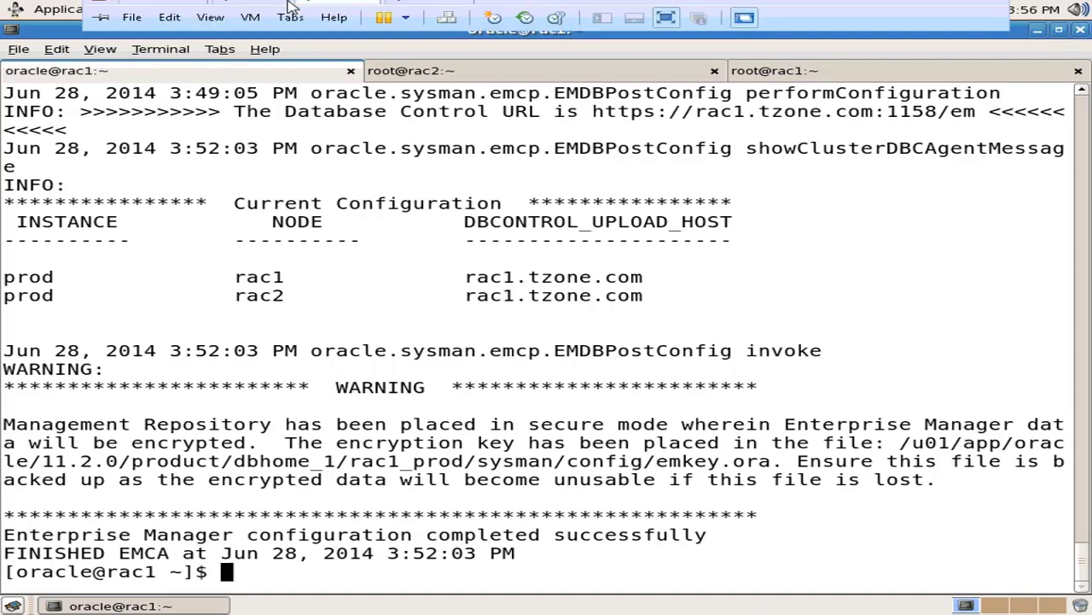
left_click(959, 10)
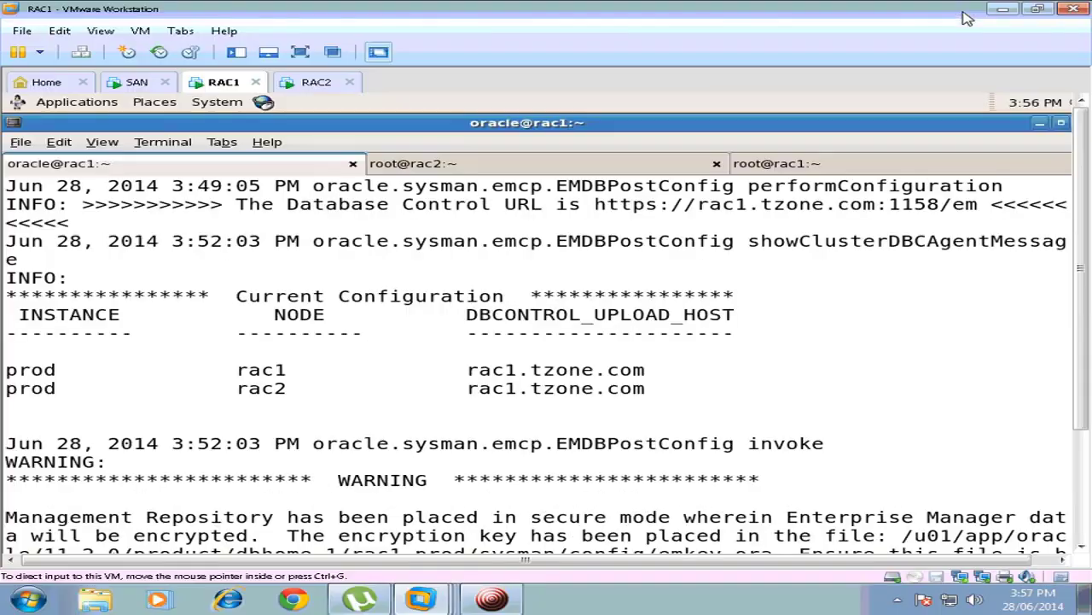